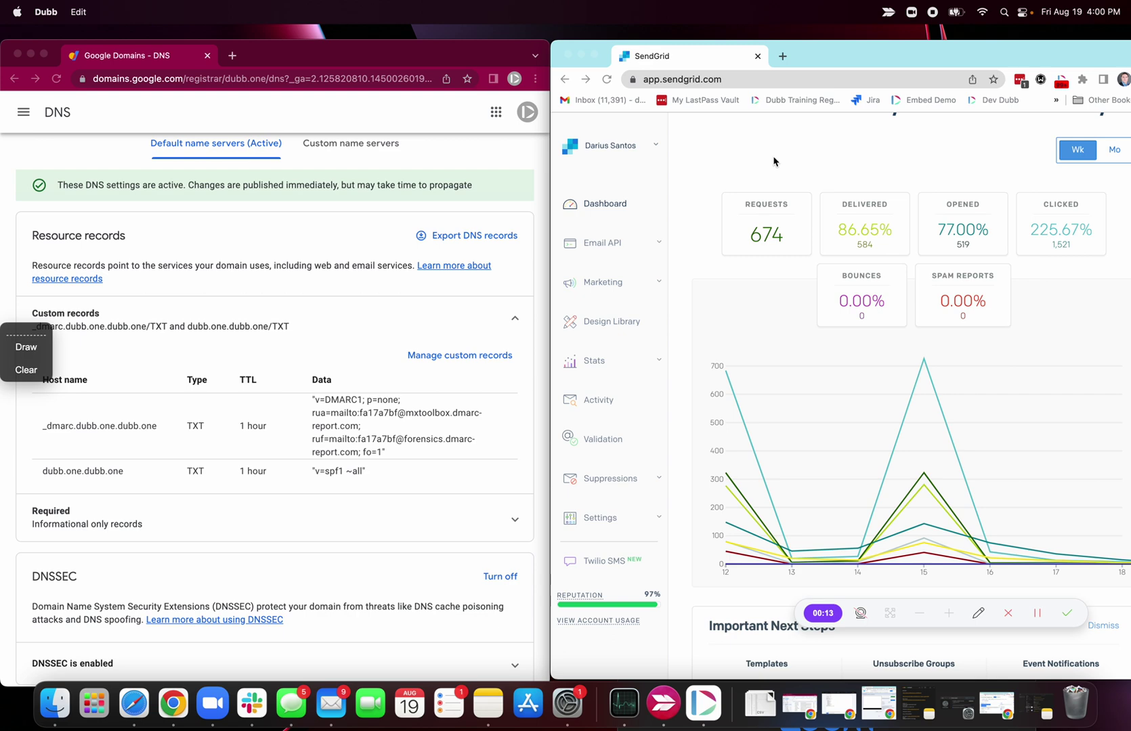
Expand the Settings list in the SendGrid sidebar to reach Sender Authentication
click(657, 520)
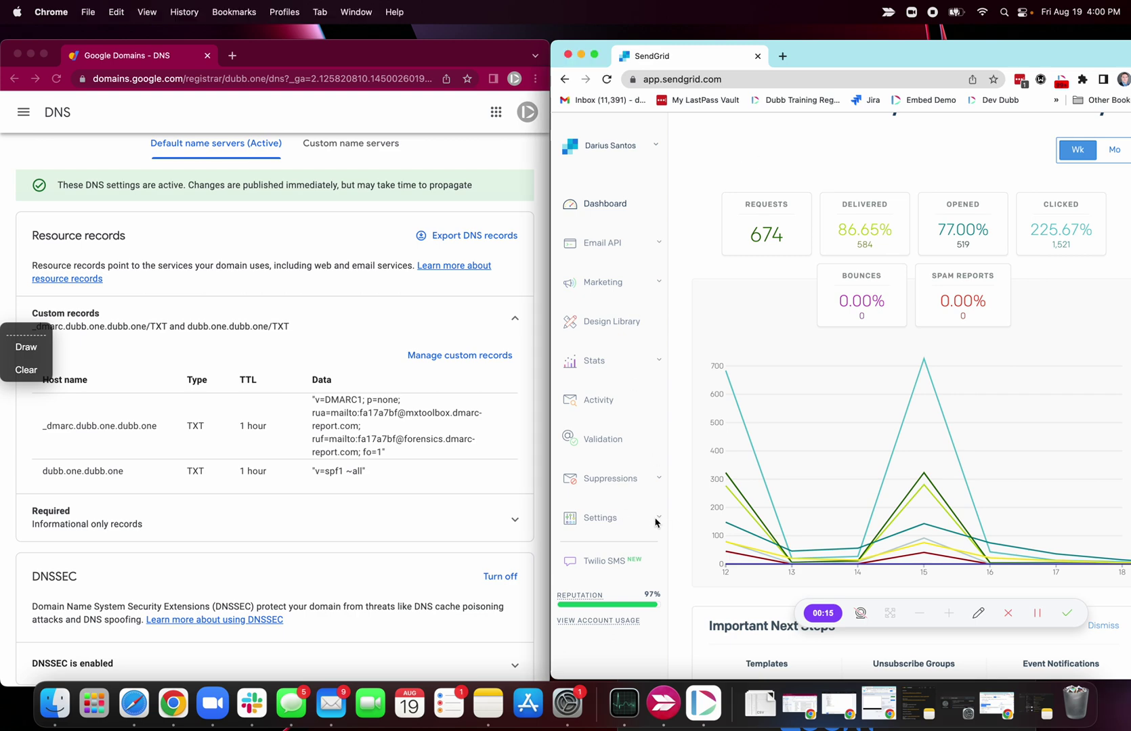
click(592, 519)
scroll(593, 534, down, 3)
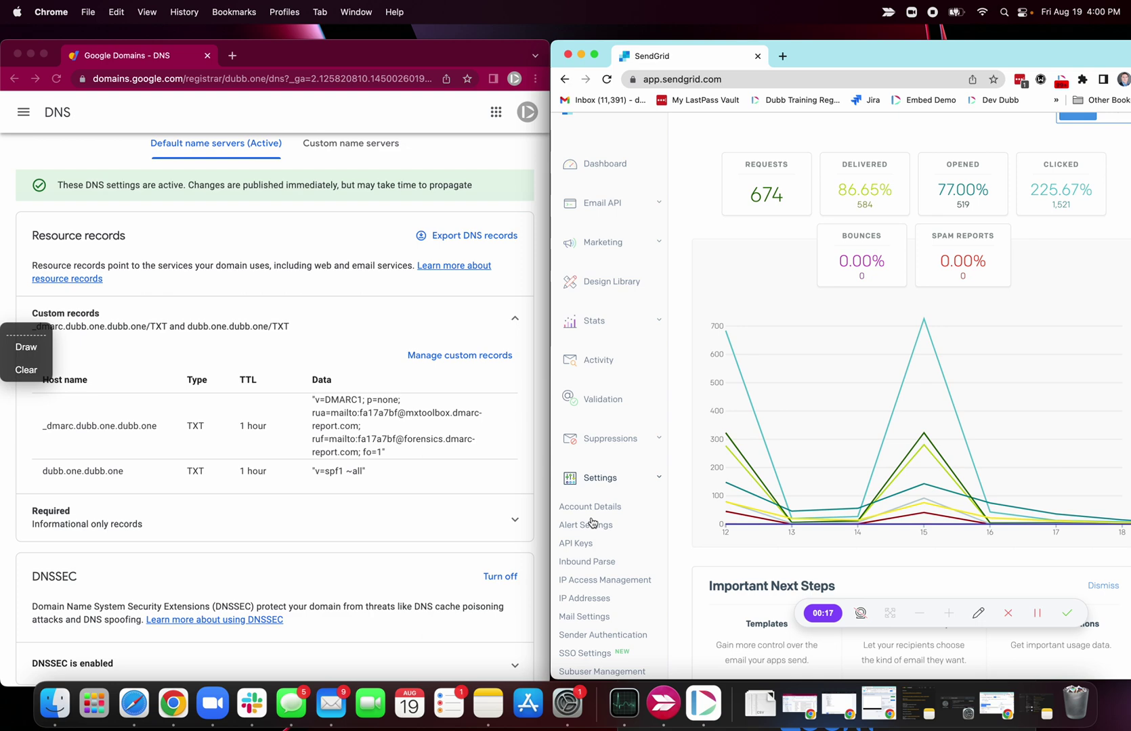
Start authenticating a new domain with Google Cloud as DNS host and link branding set to No
click(604, 573)
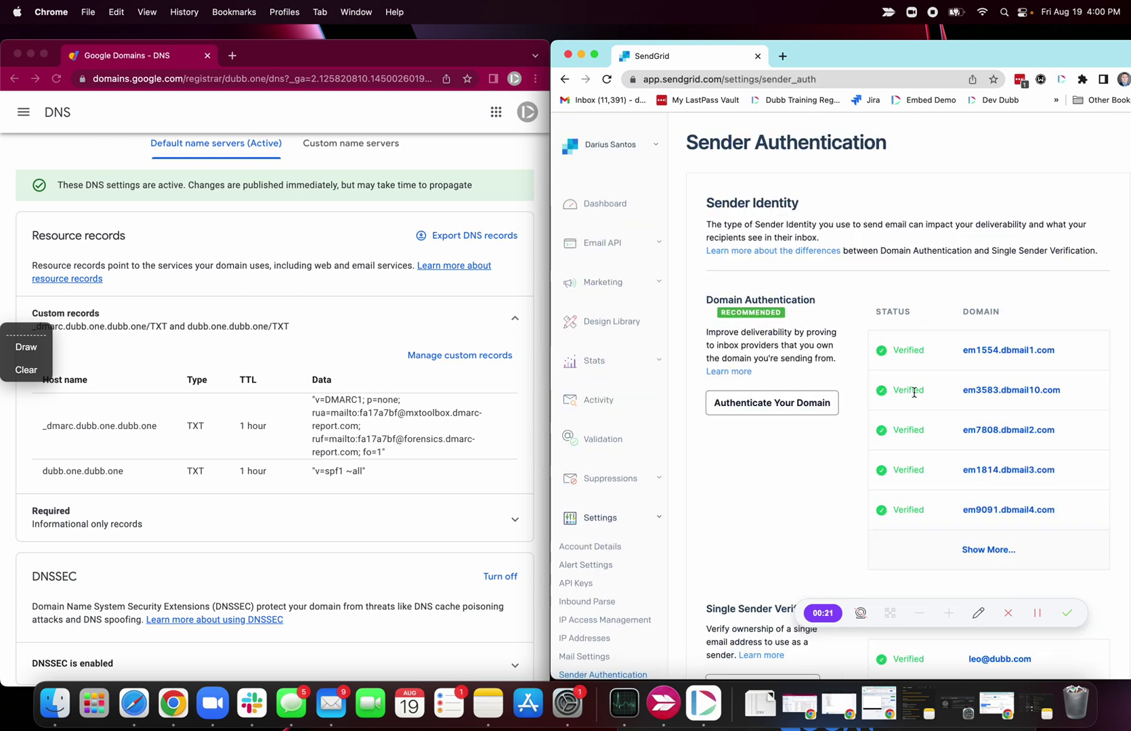
click(759, 405)
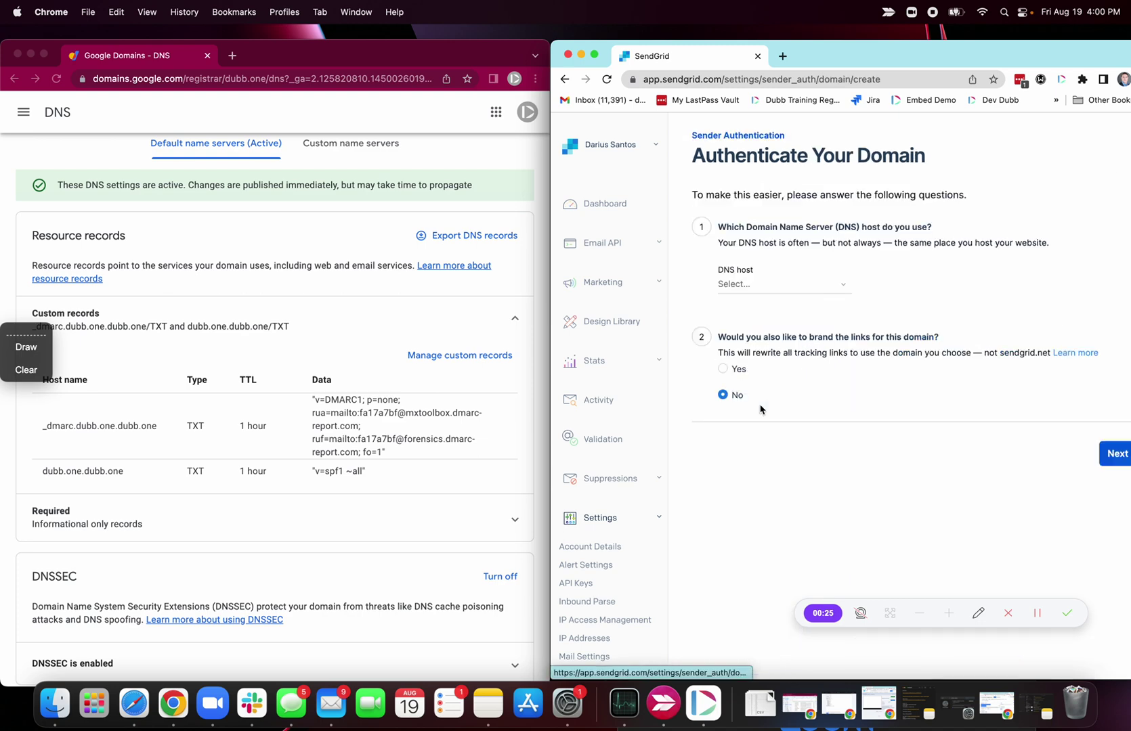
click(743, 288)
scroll(769, 370, down, 3)
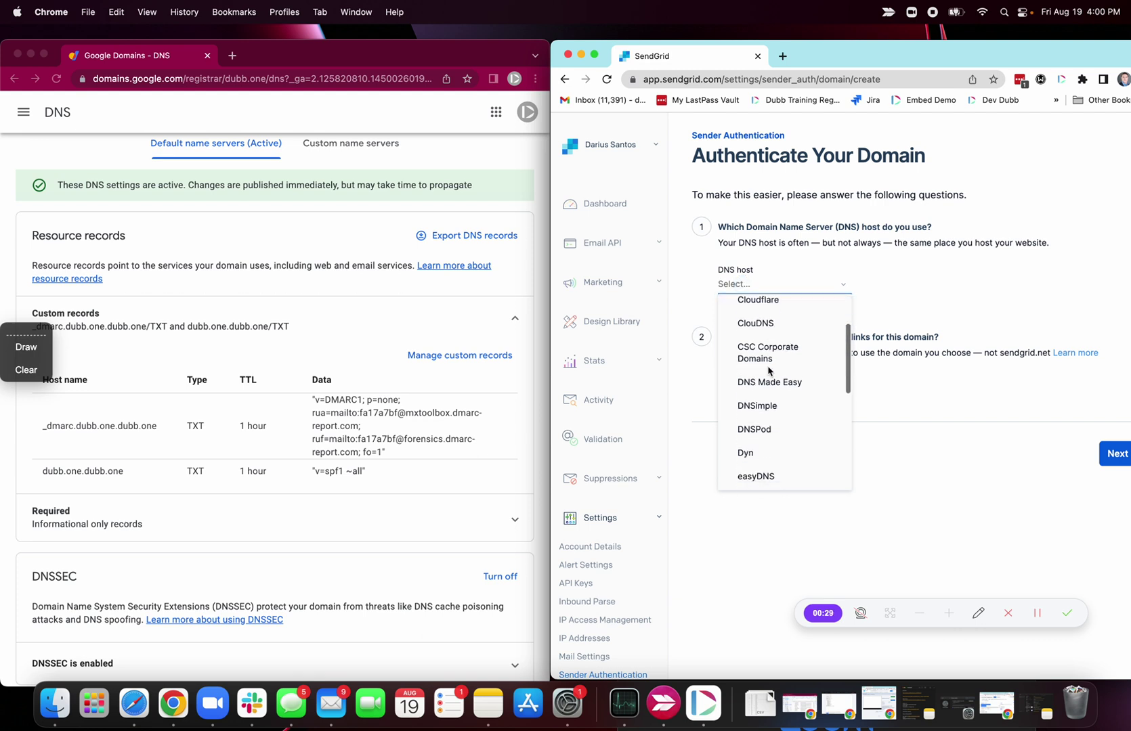
scroll(769, 370, down, 5)
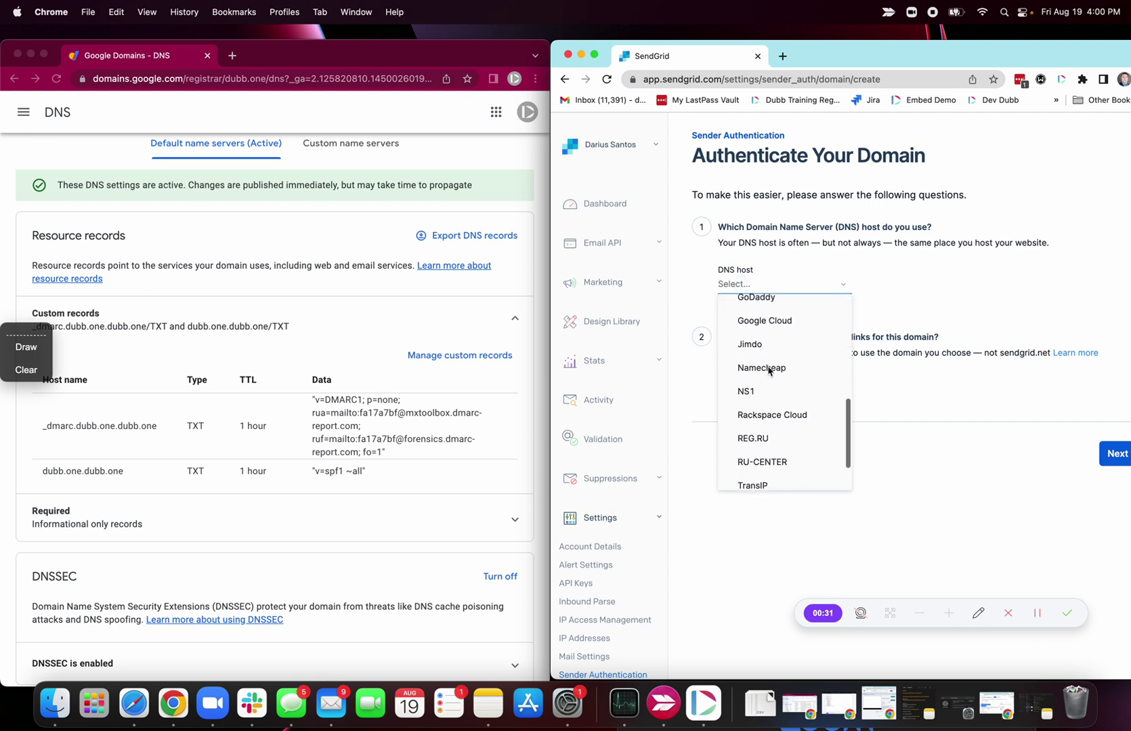
click(764, 321)
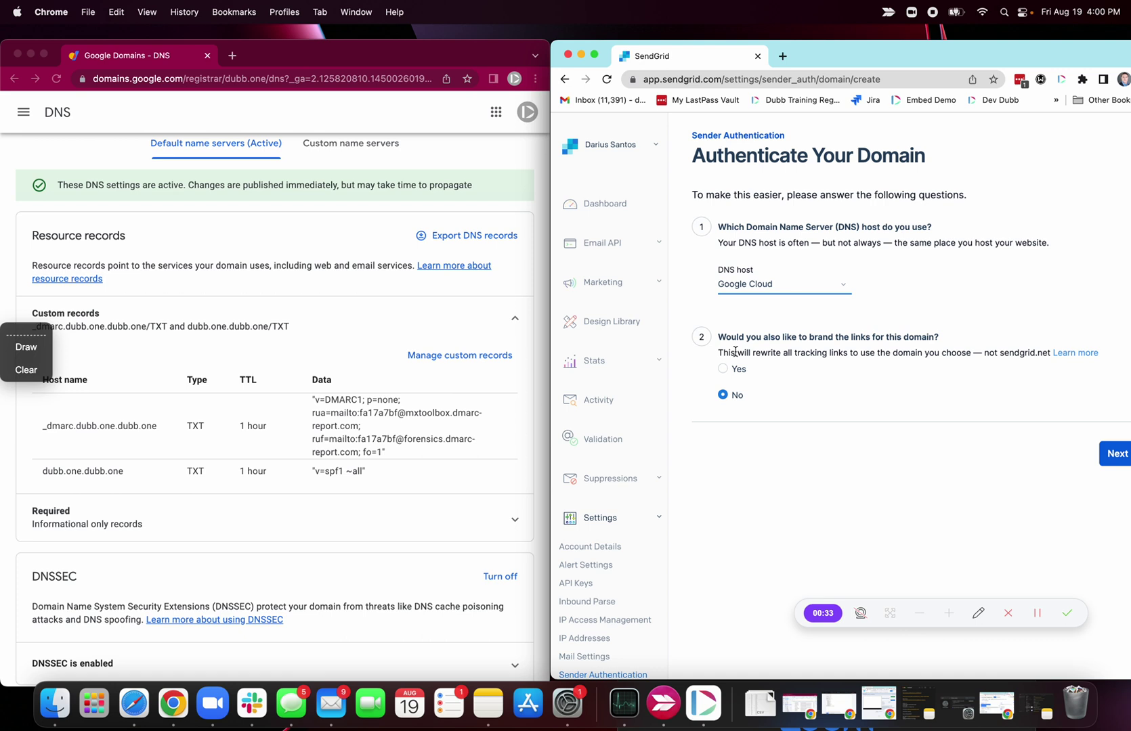
Enter dubb.com as the From Domain and expand Advanced Settings
click(1117, 457)
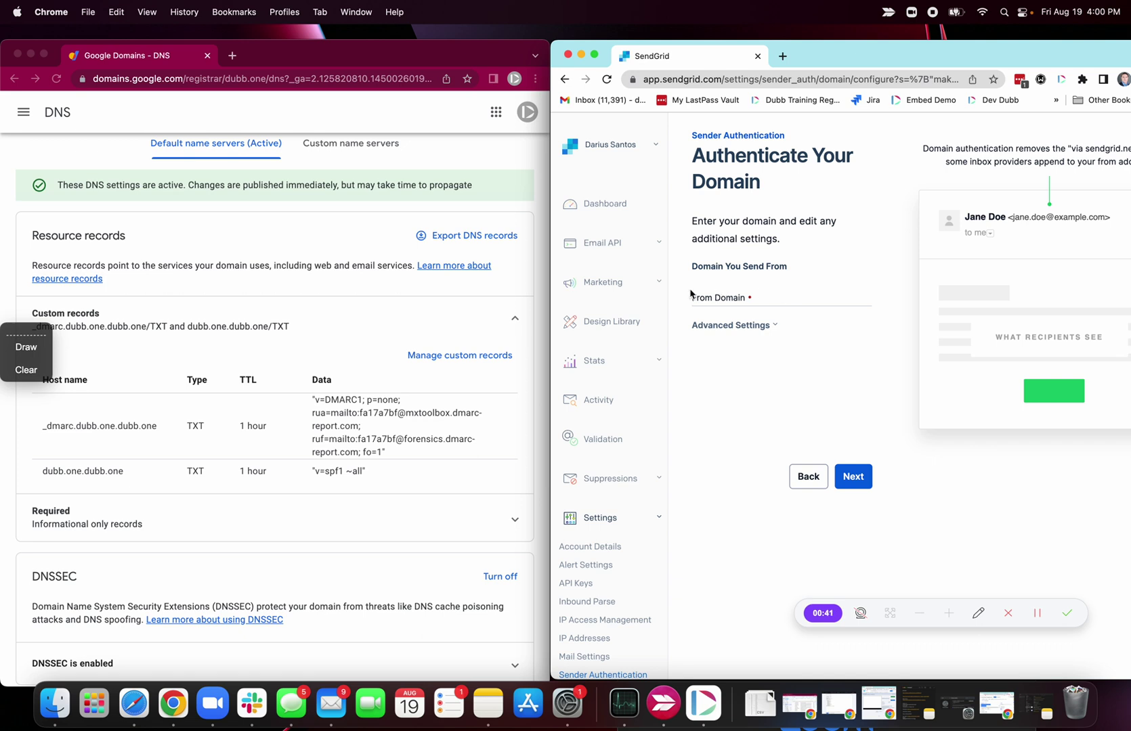
scroll(141, 171, up, 2)
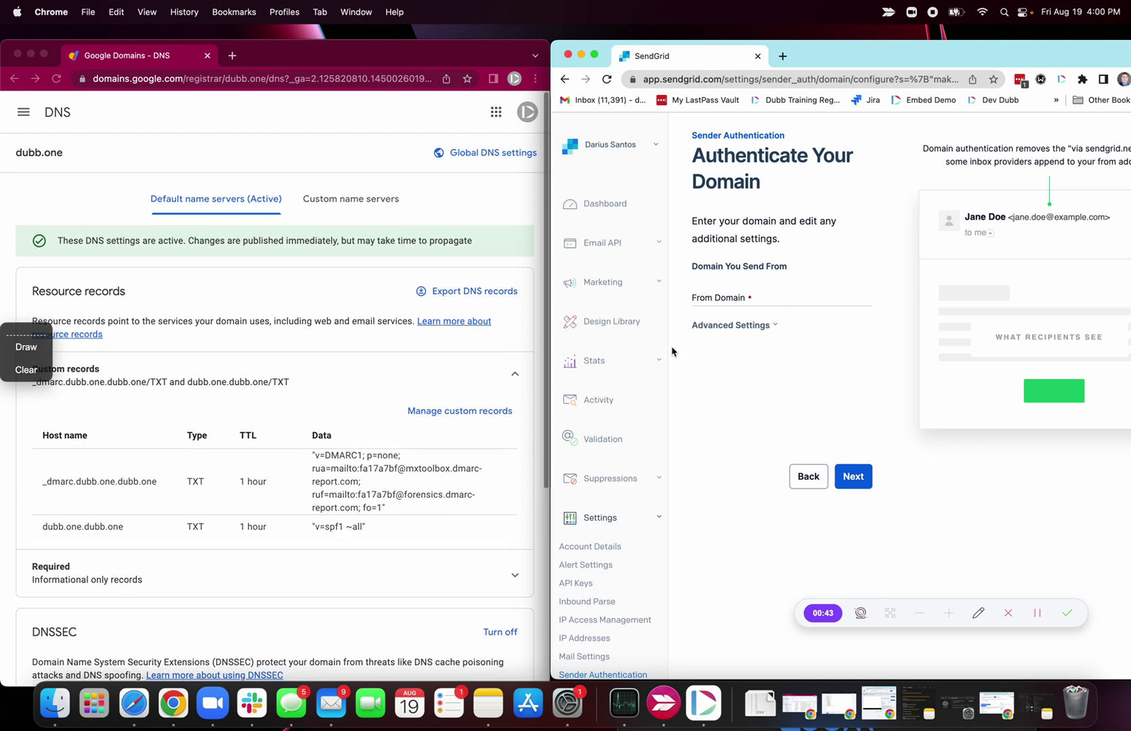
click(719, 303)
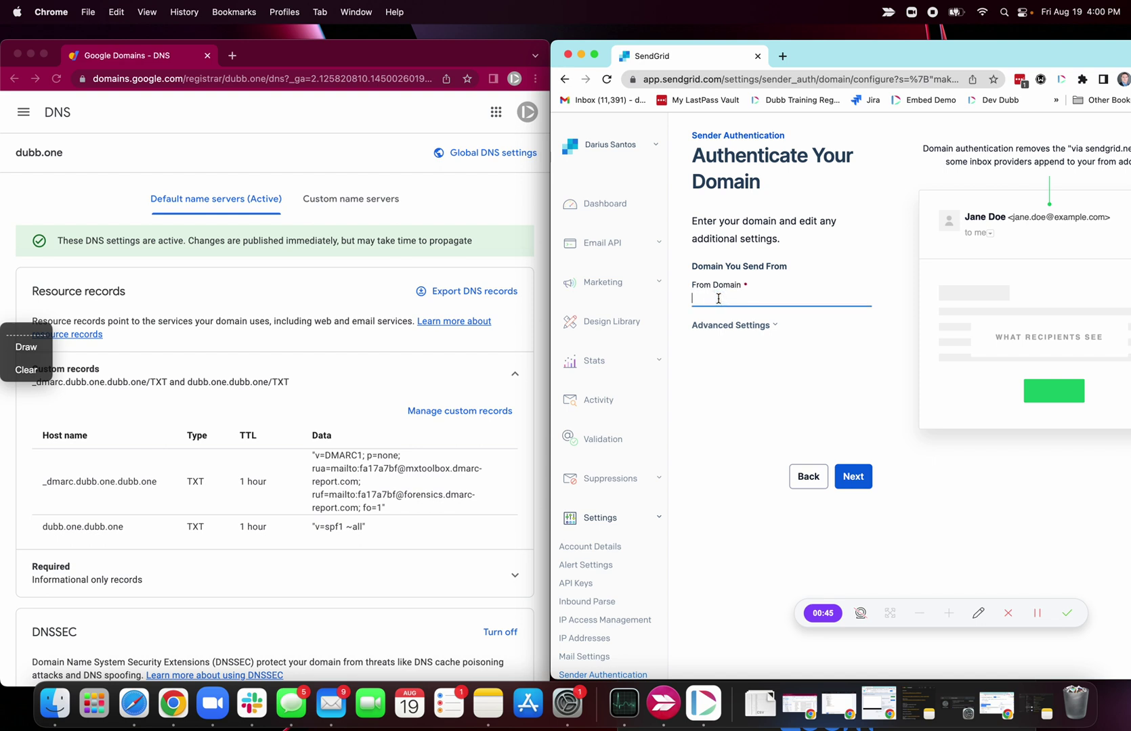
text(dubb.com)
click(766, 326)
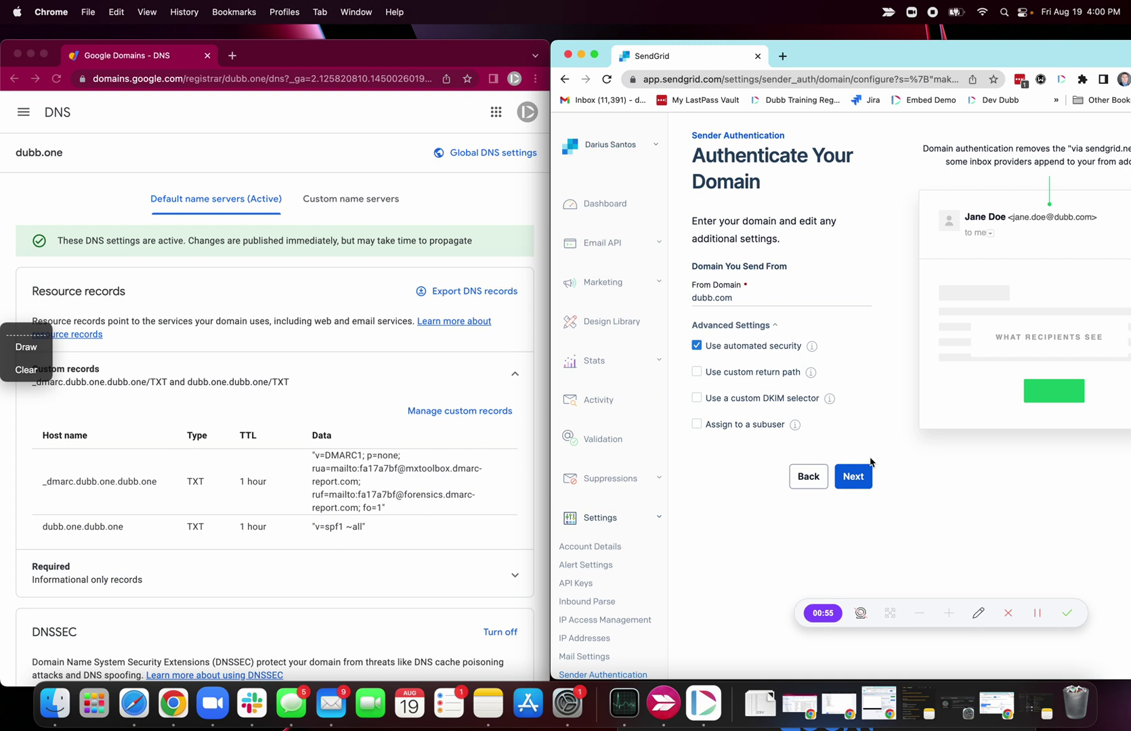
Continue to Install DNS Records and scroll to the em8084, s1._domainkey and s2._domainkey CNAMEs
click(854, 477)
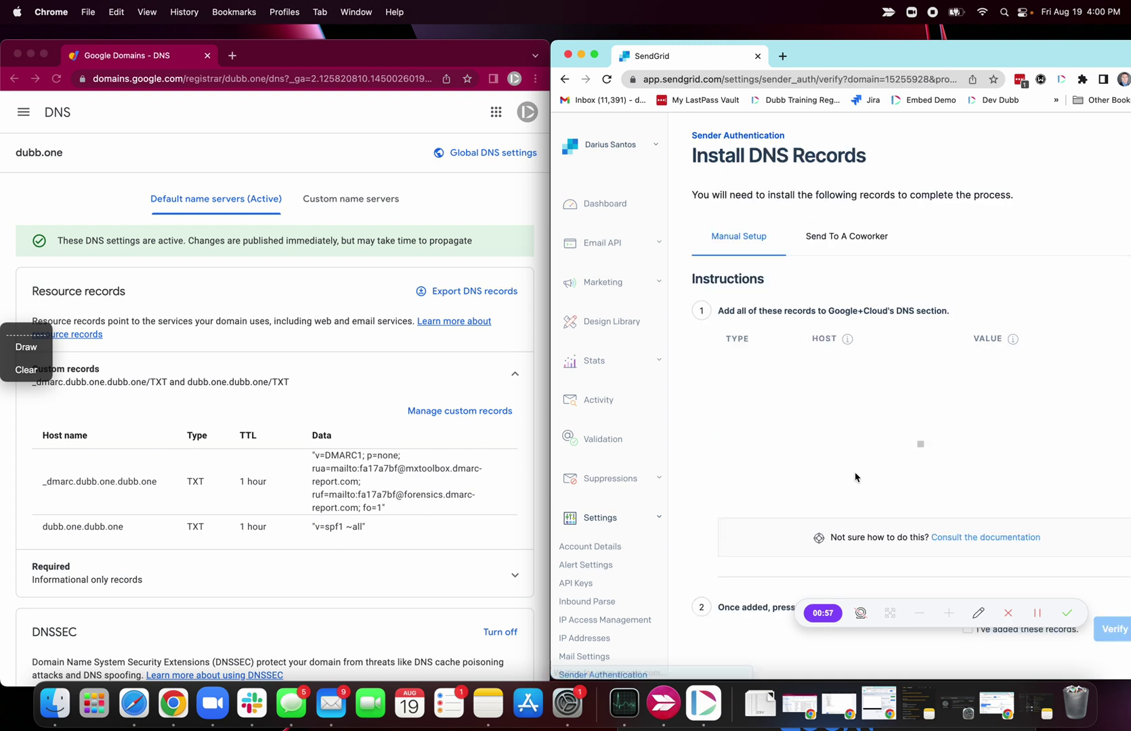
mouse_move(827, 341)
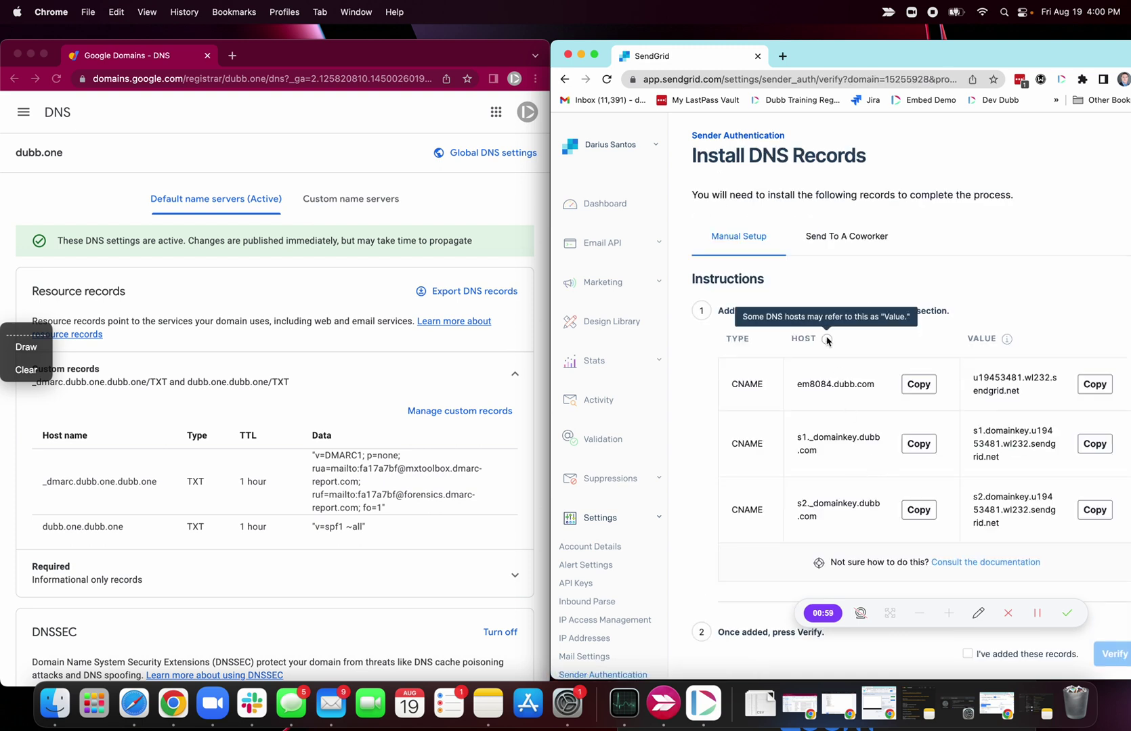
scroll(872, 410, down, 3)
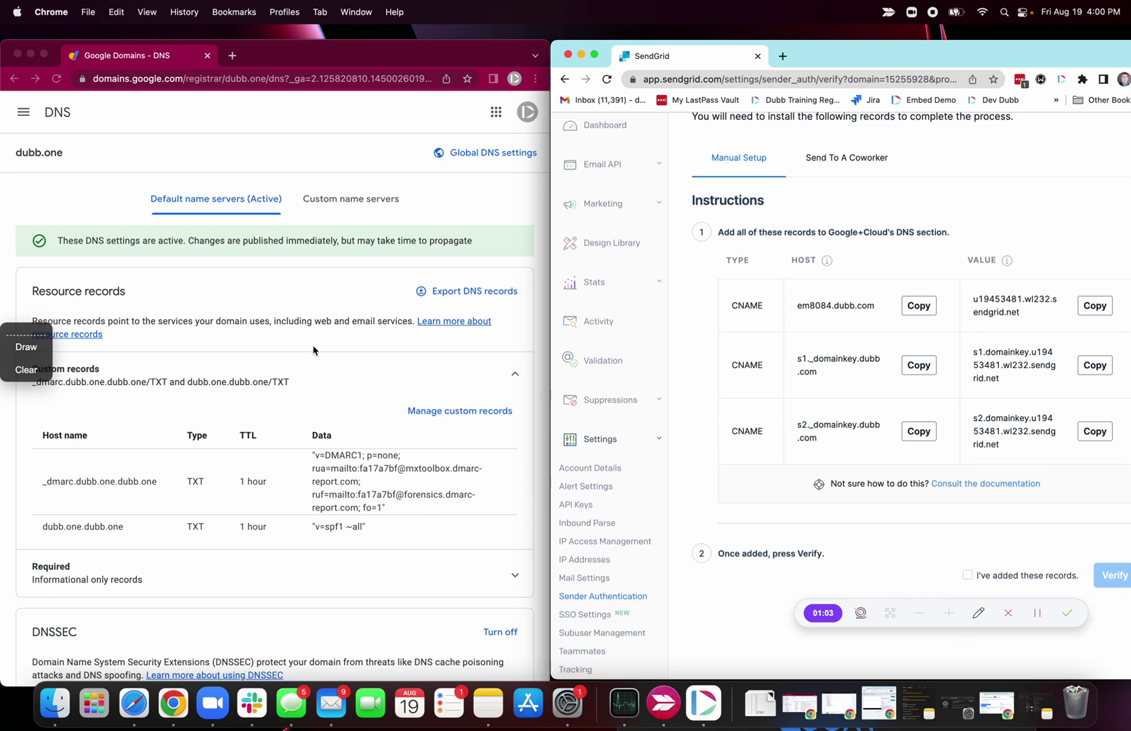
scroll(313, 350, down, 3)
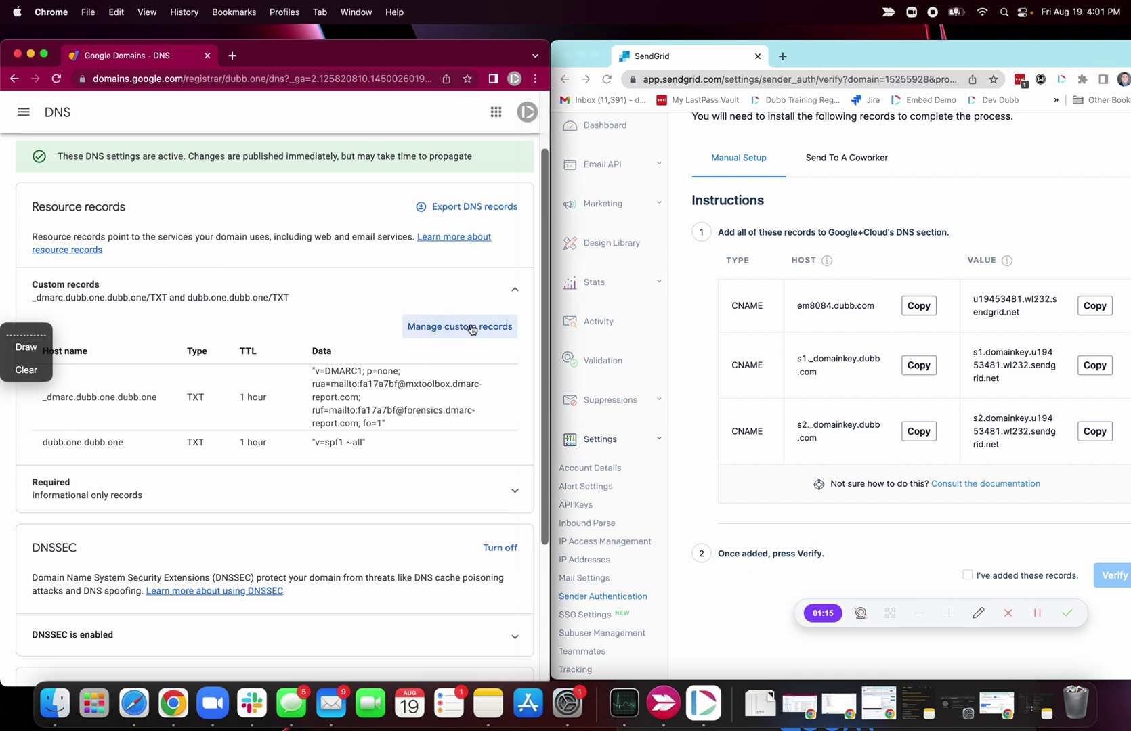
Make the dubb.one custom records editable and add a new record of type CNAME
click(439, 327)
click(81, 555)
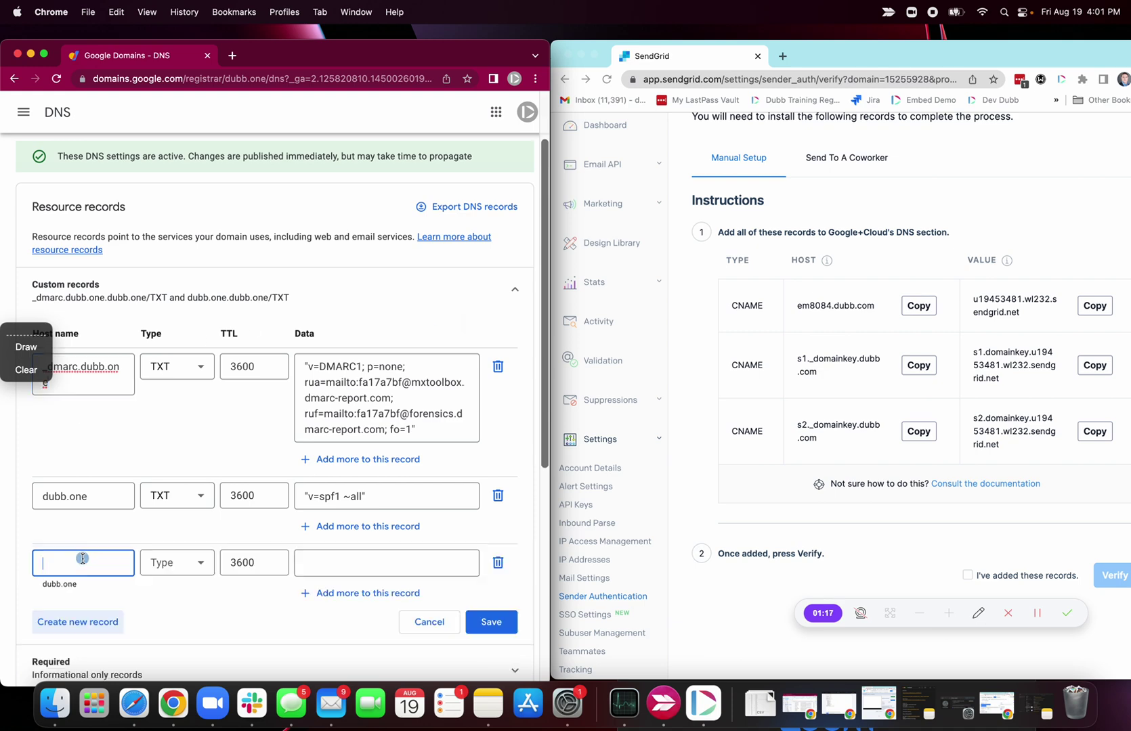
scroll(83, 561, down, 3)
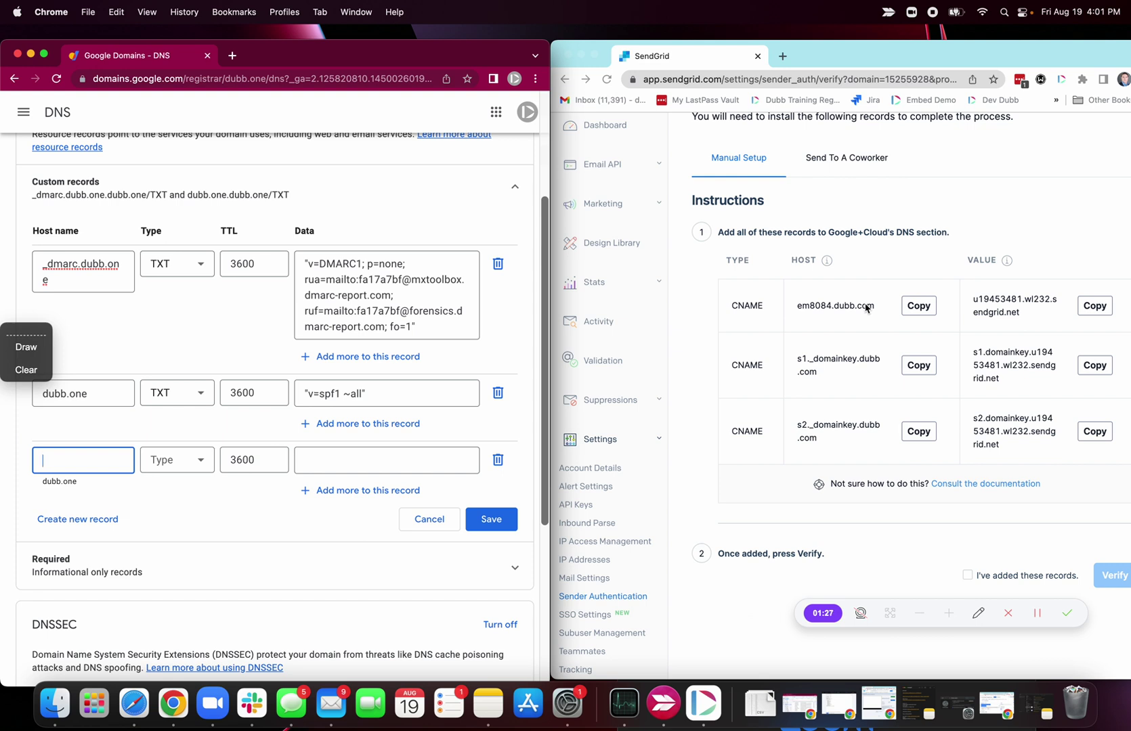
click(733, 305)
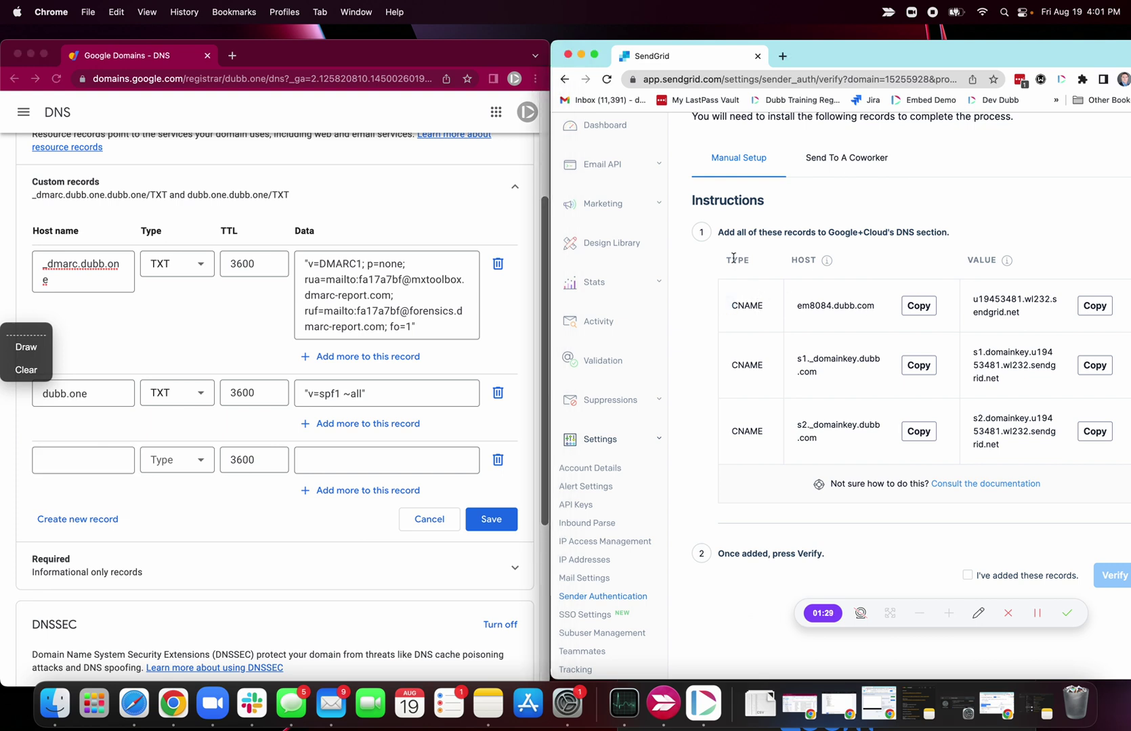
click(82, 460)
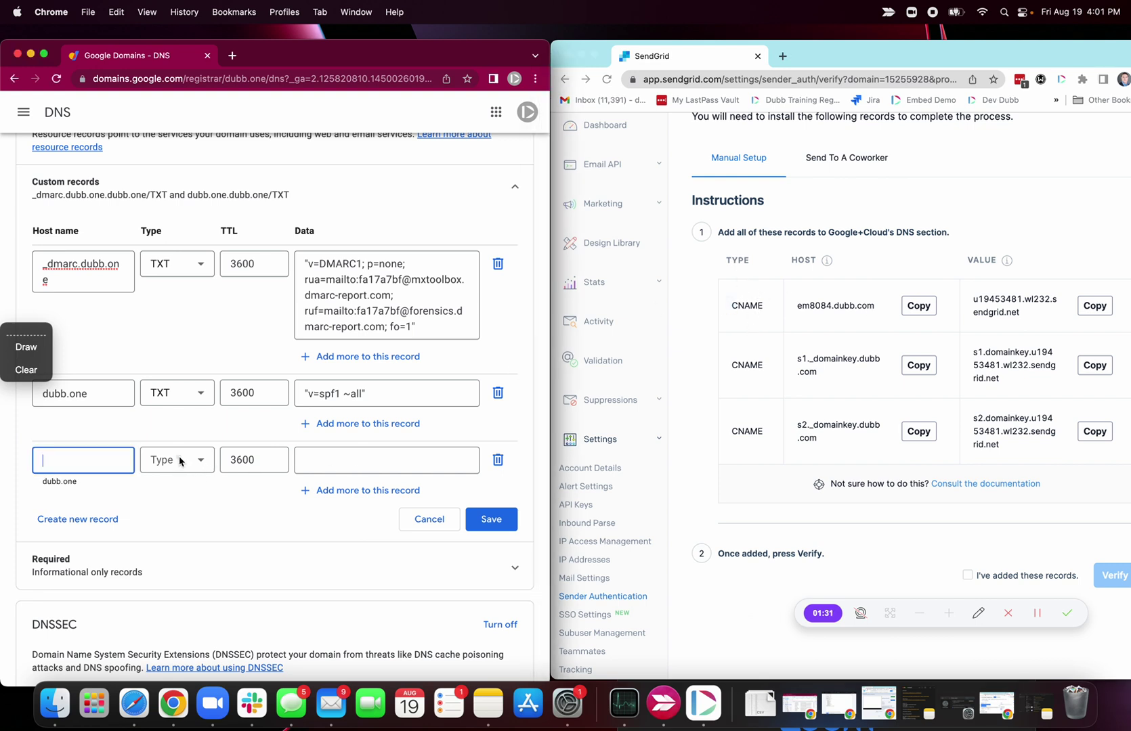
click(193, 462)
click(169, 588)
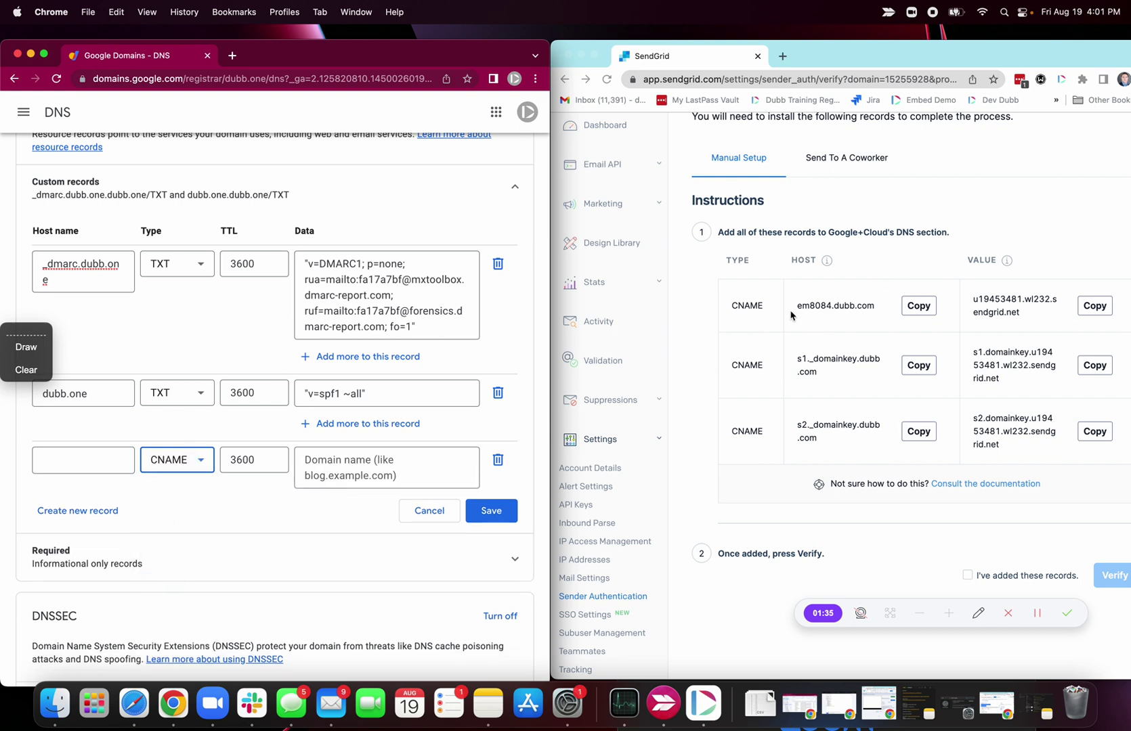
Copy host em8084.dubb.com and data u19453481.wl232.sendgrid.net from SendGrid into the record
click(912, 306)
click(917, 307)
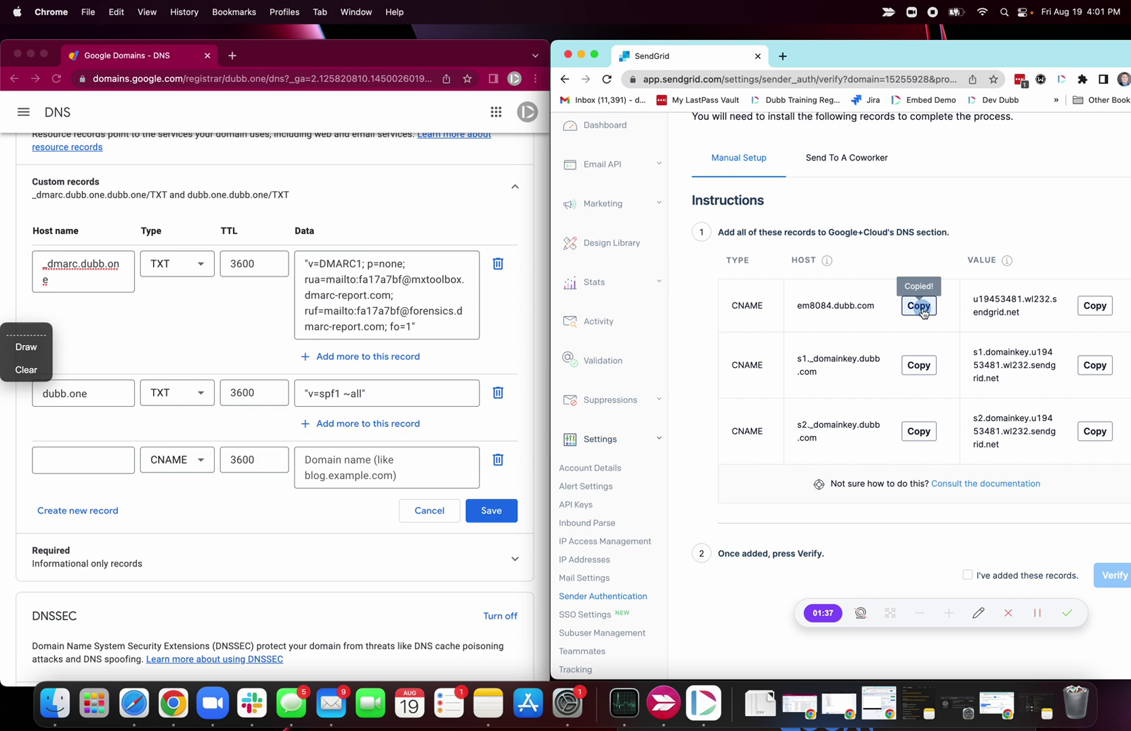
click(67, 464)
click(64, 461)
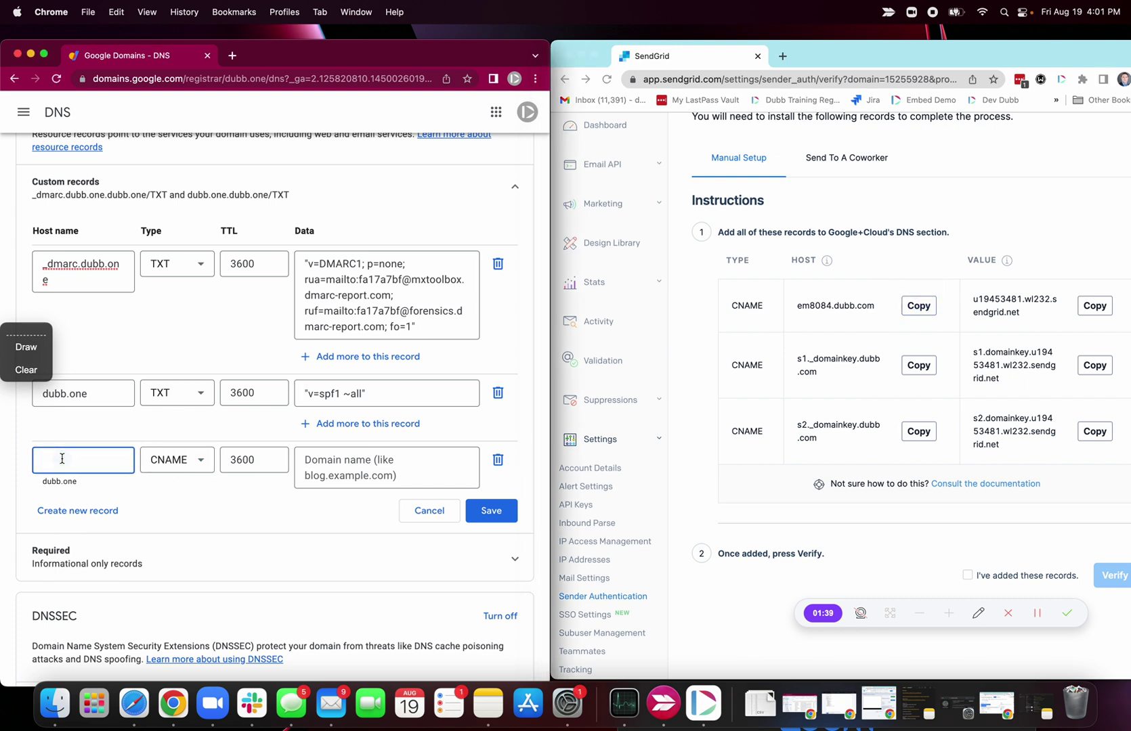
key(super+v)
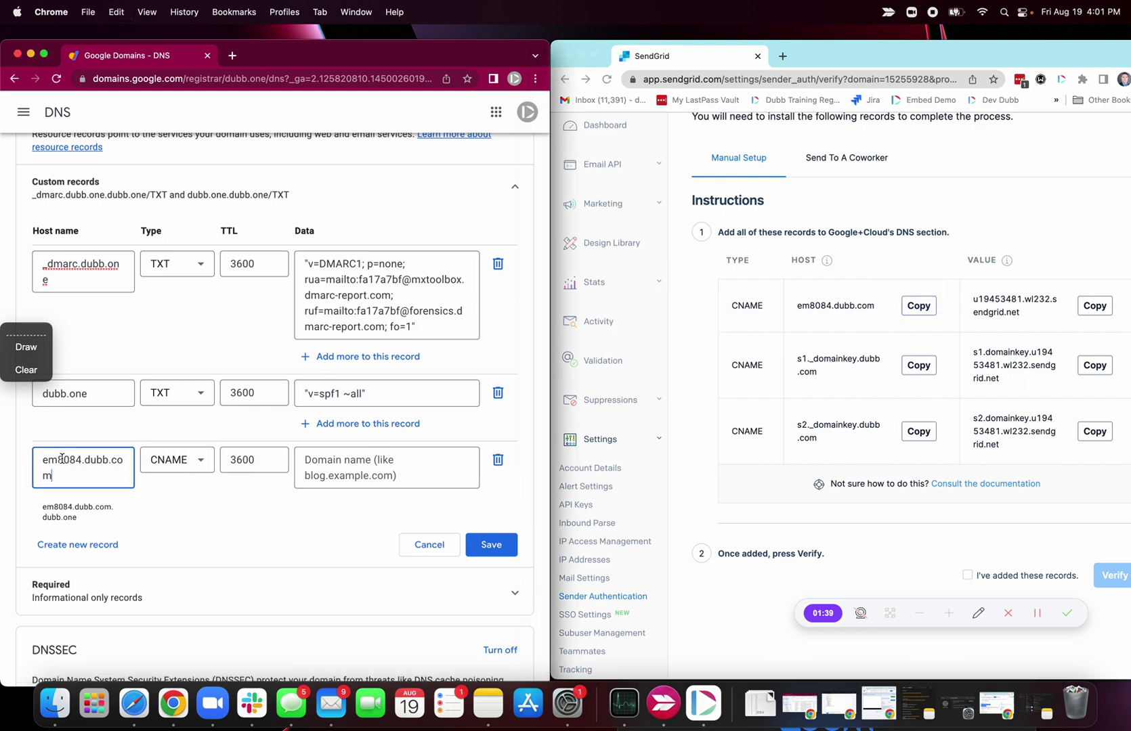
click(1095, 308)
click(1095, 308)
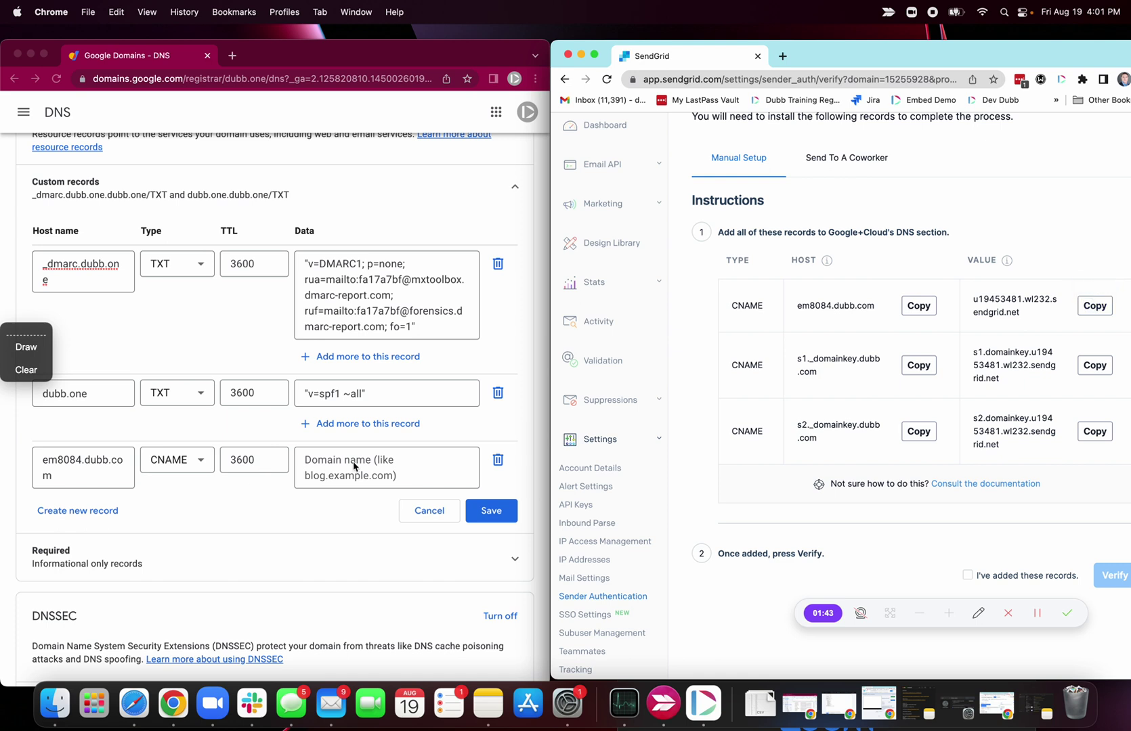
click(333, 458)
click(312, 459)
key(super+v)
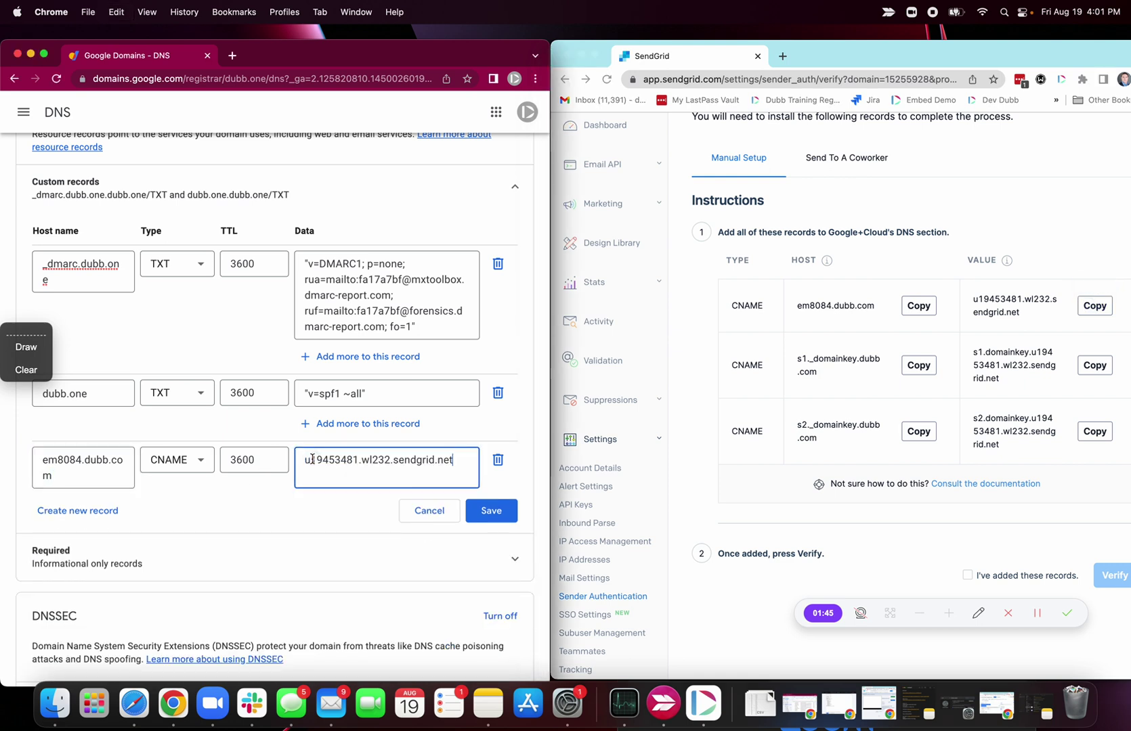
Add a second CNAME record with host name s1._domainkey.dubb.com copied from SendGrid
click(77, 511)
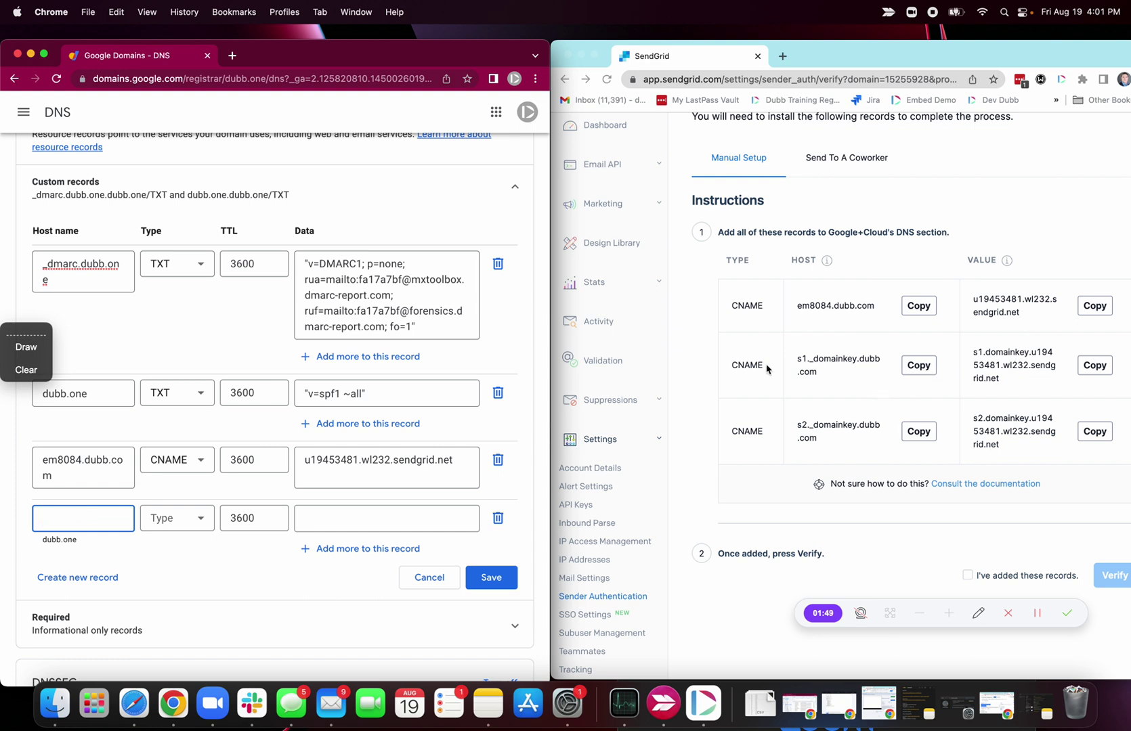
click(173, 518)
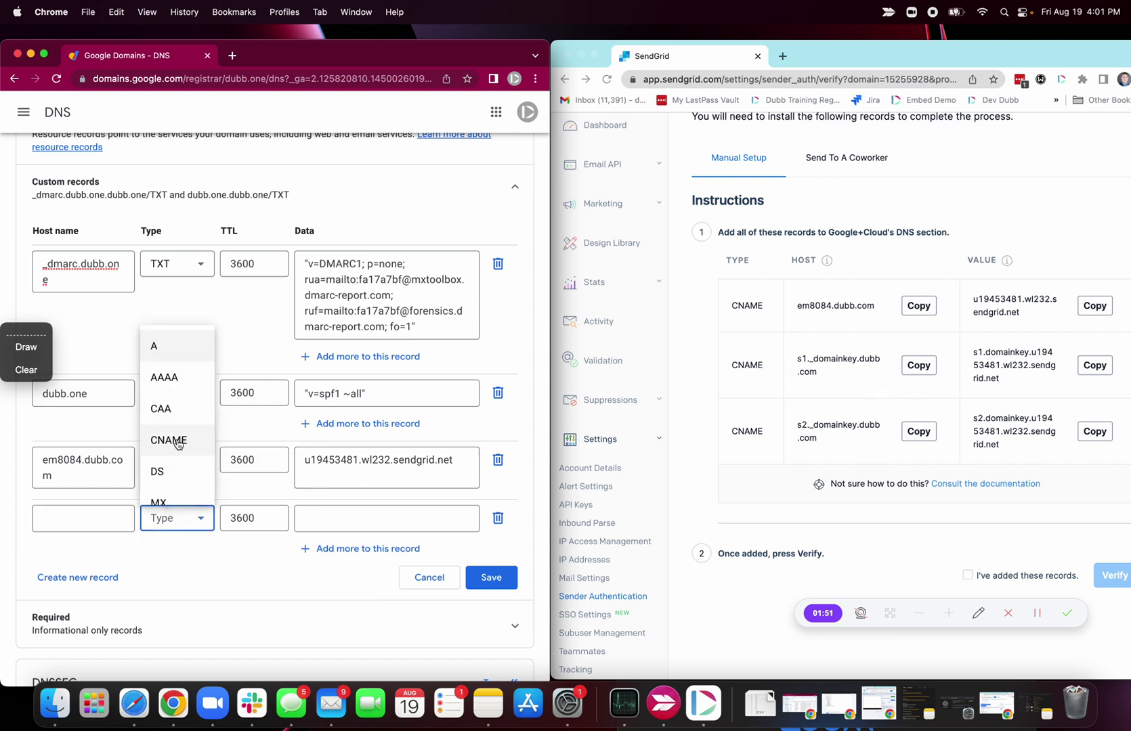
click(168, 440)
click(921, 367)
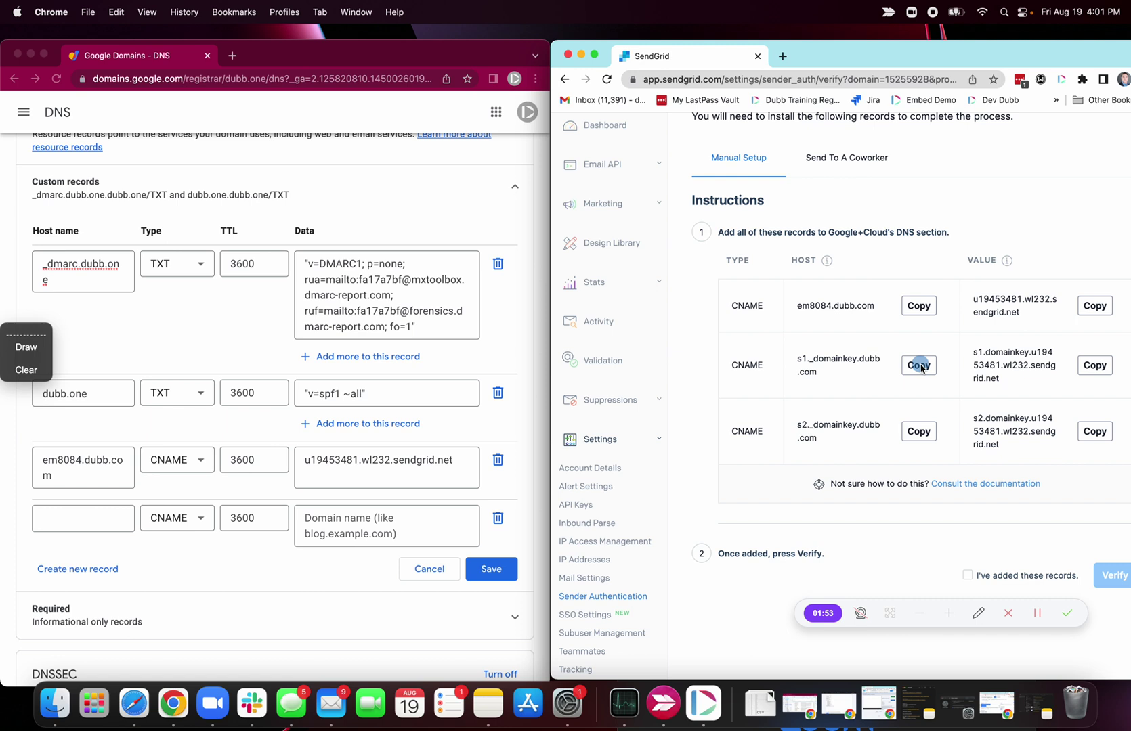
click(919, 366)
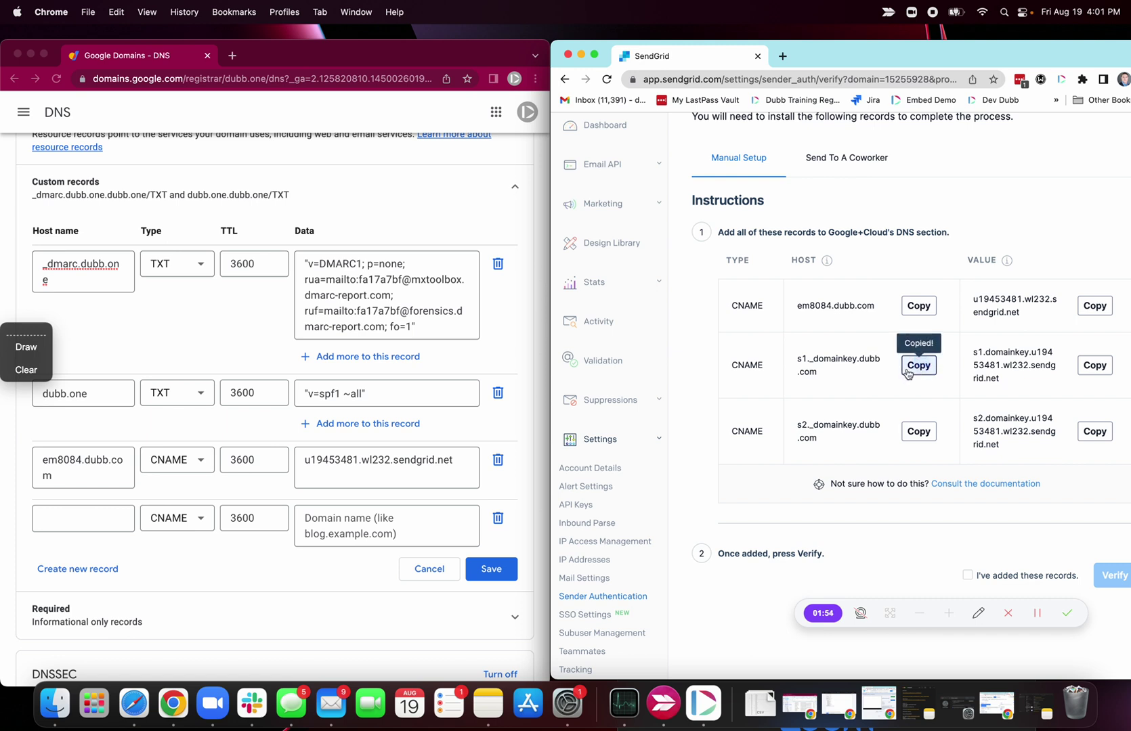
click(71, 526)
key(super+v)
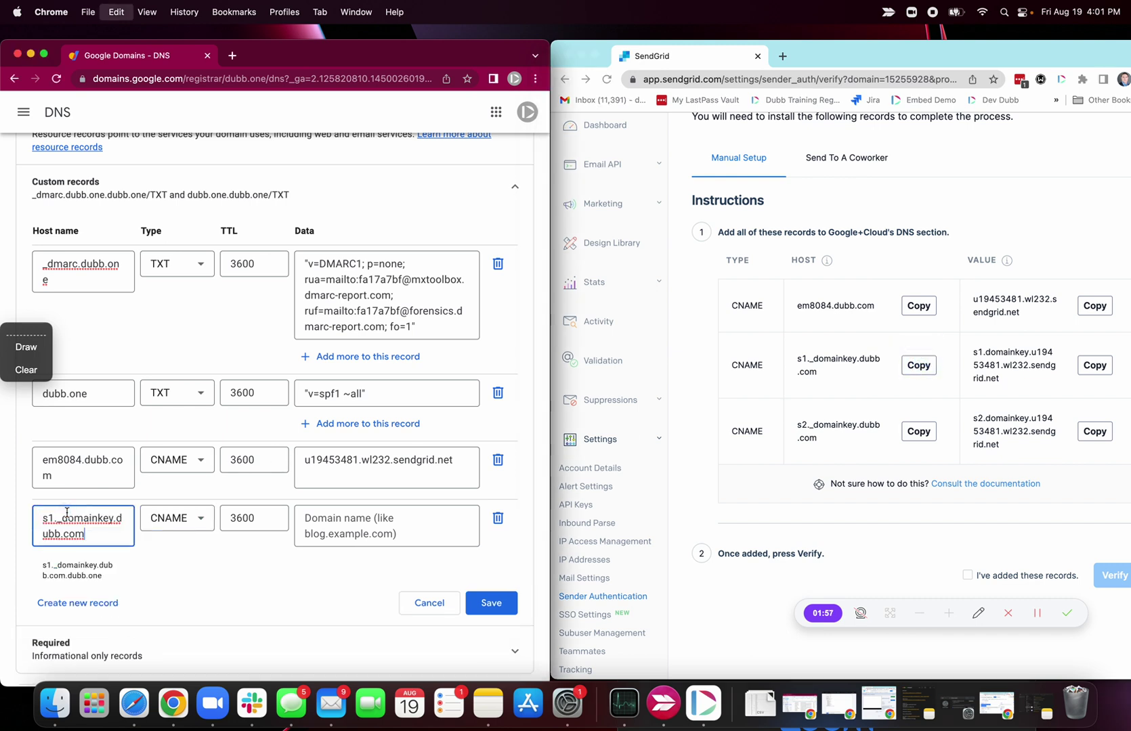
Paste s1.domainkey.u19453481.wl232.sendgrid.net as its data, set TTL to 10 minutes, and save
click(1095, 366)
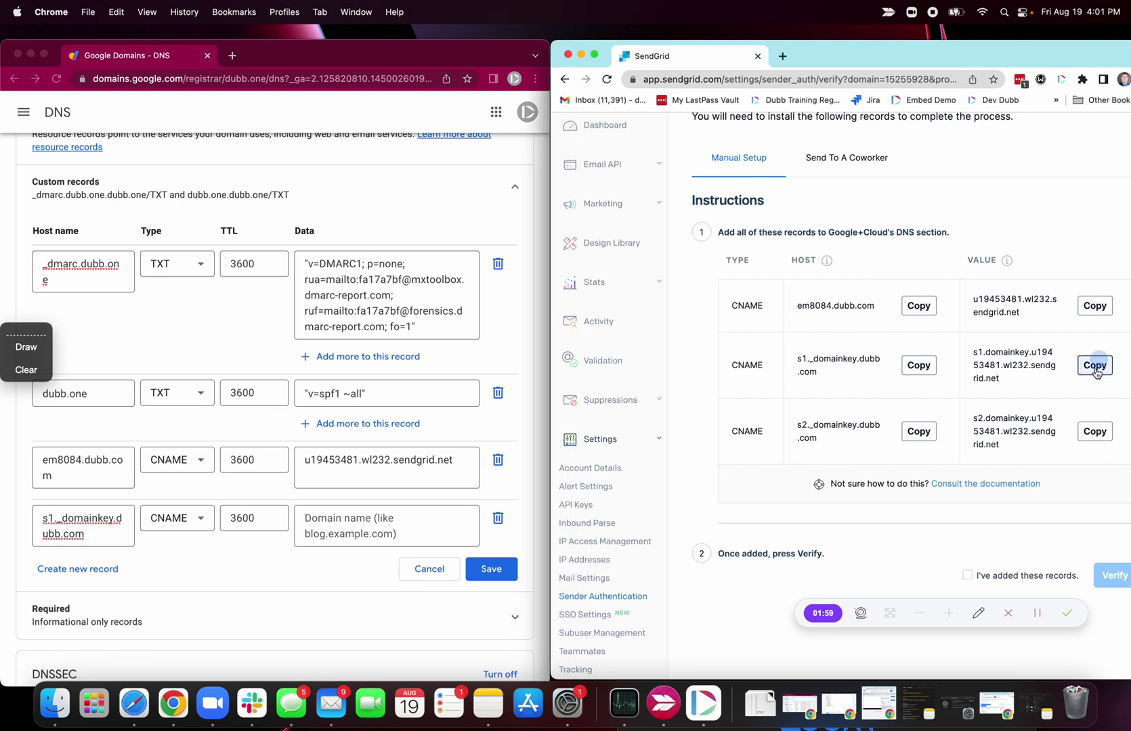
click(336, 523)
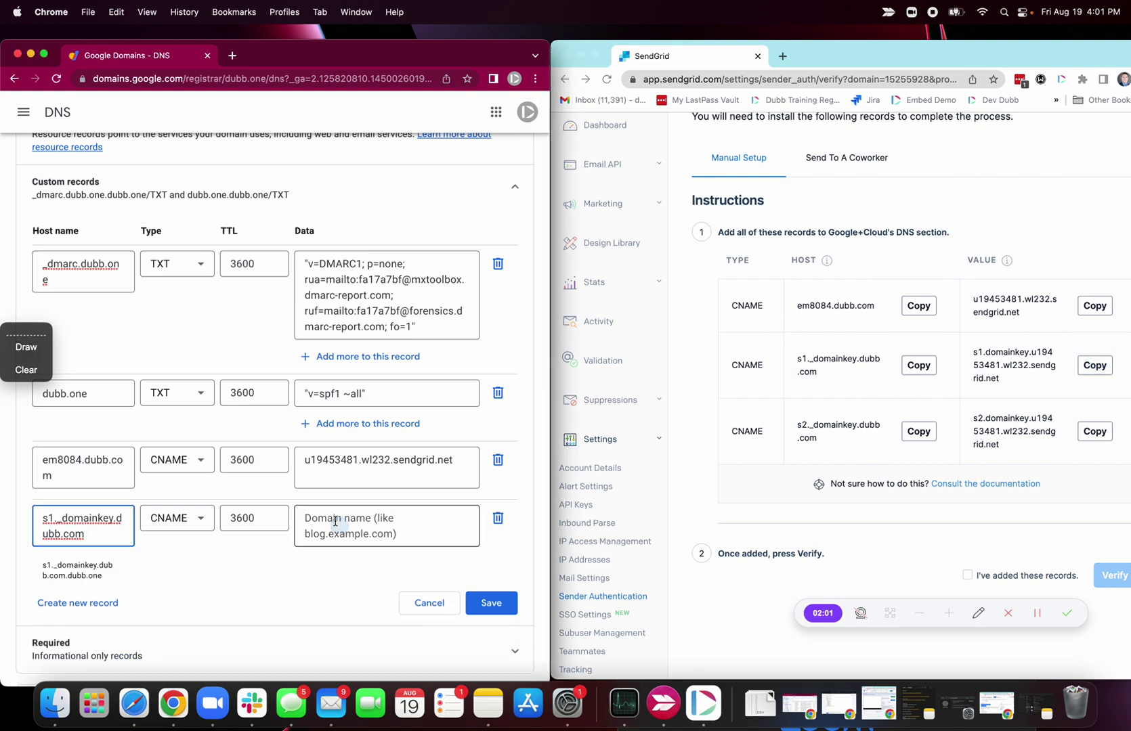
click(335, 522)
key(super+v)
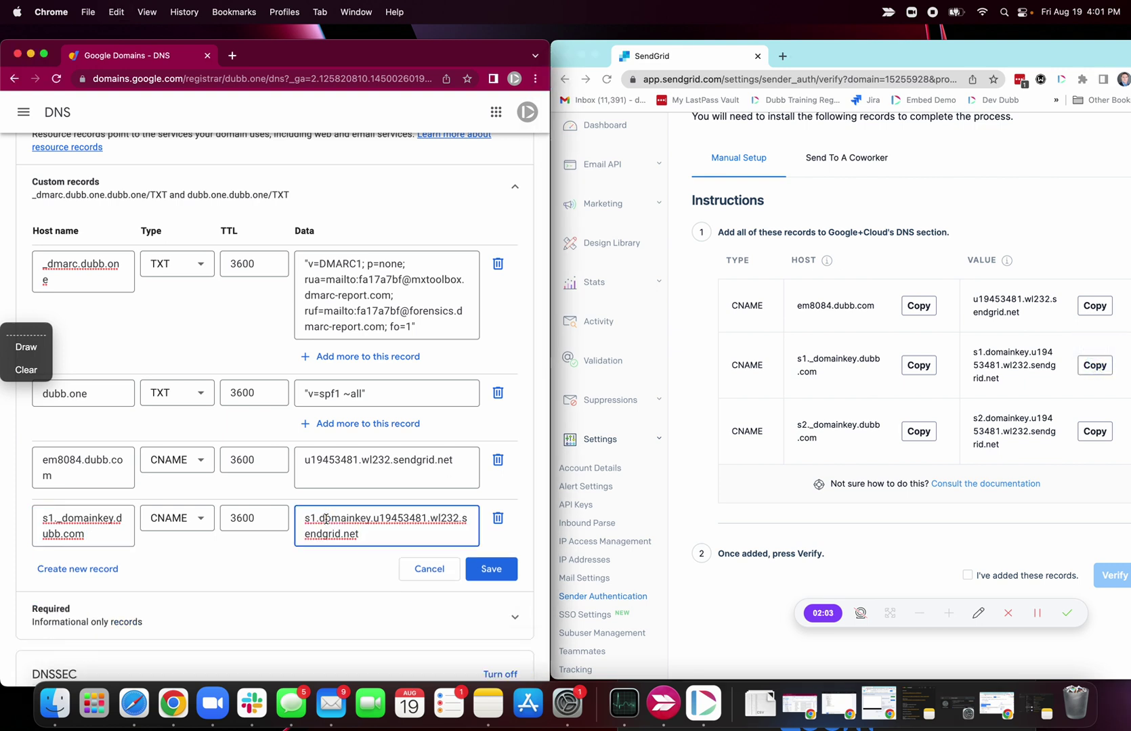
click(824, 440)
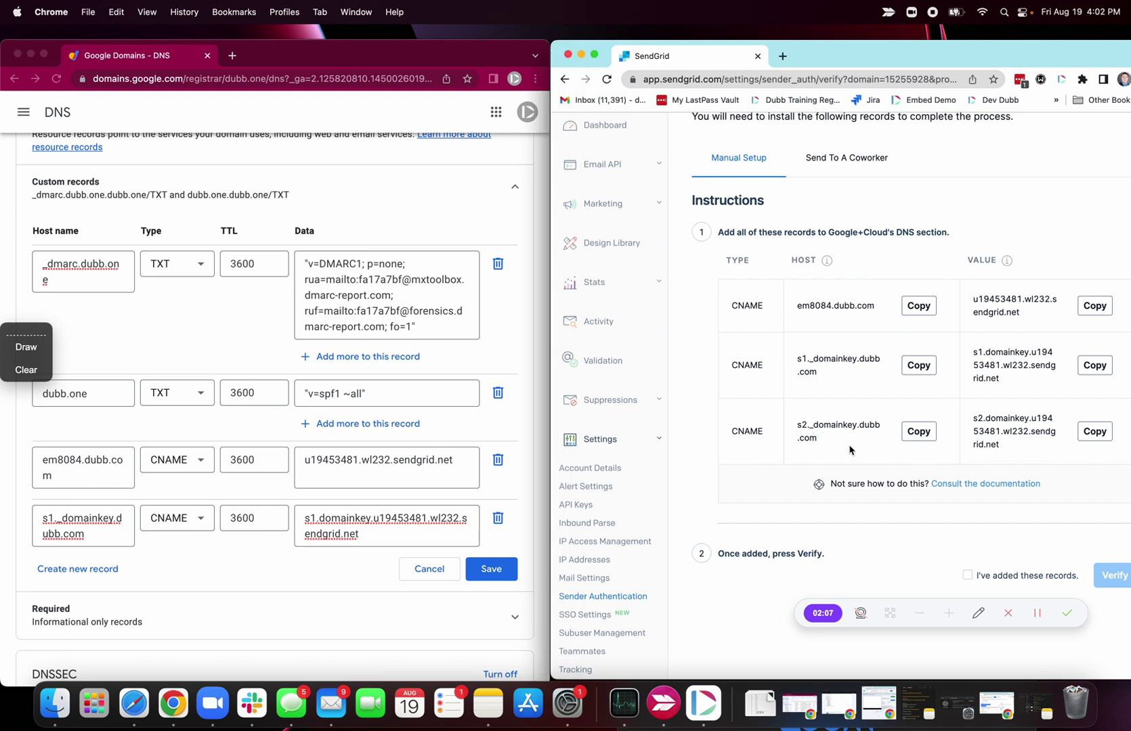
drag(817, 437, 790, 429)
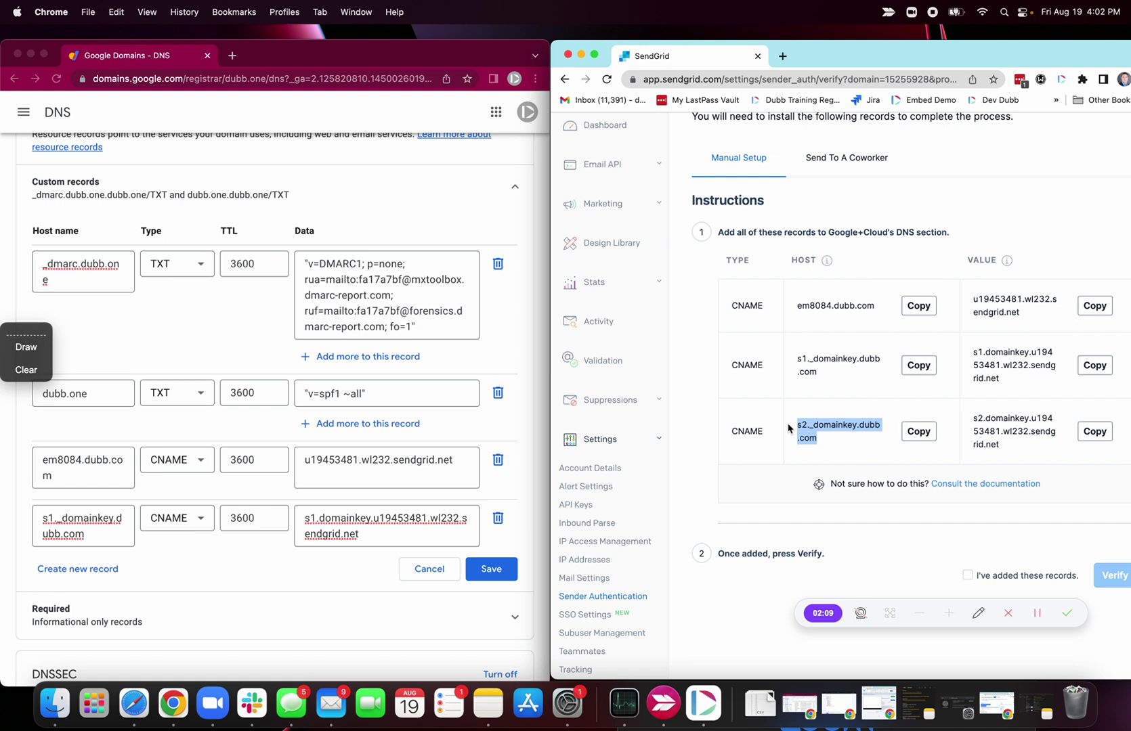
click(253, 518)
double_click(252, 517)
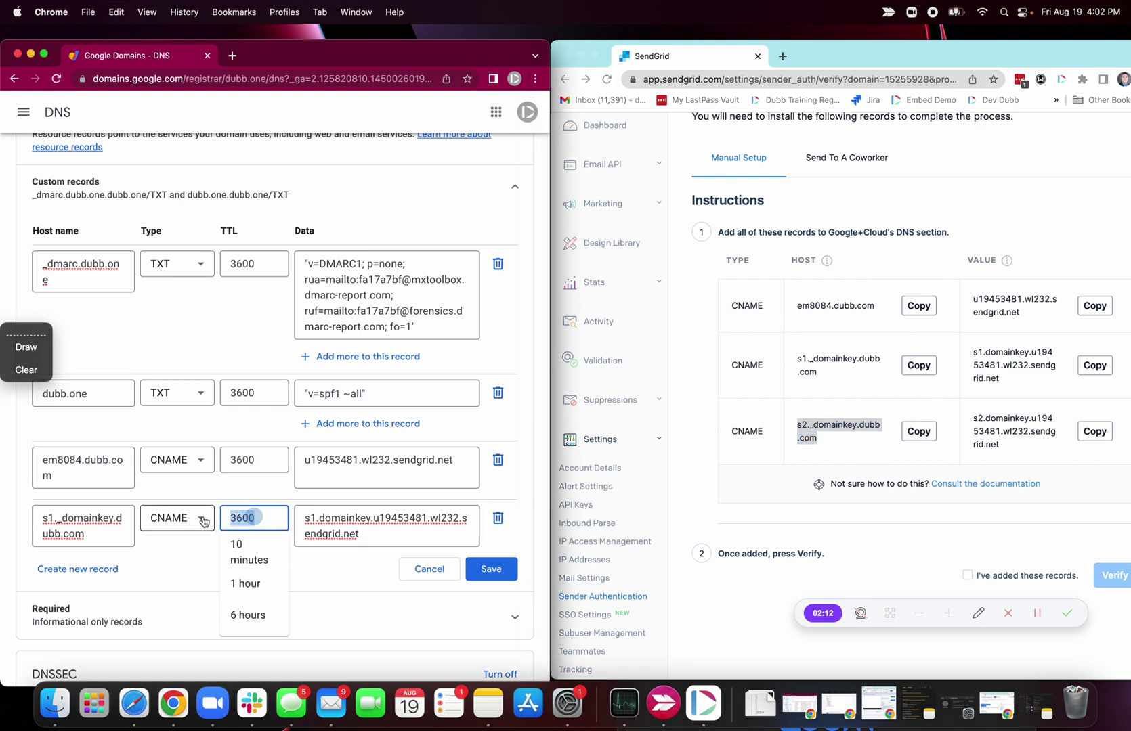
click(237, 550)
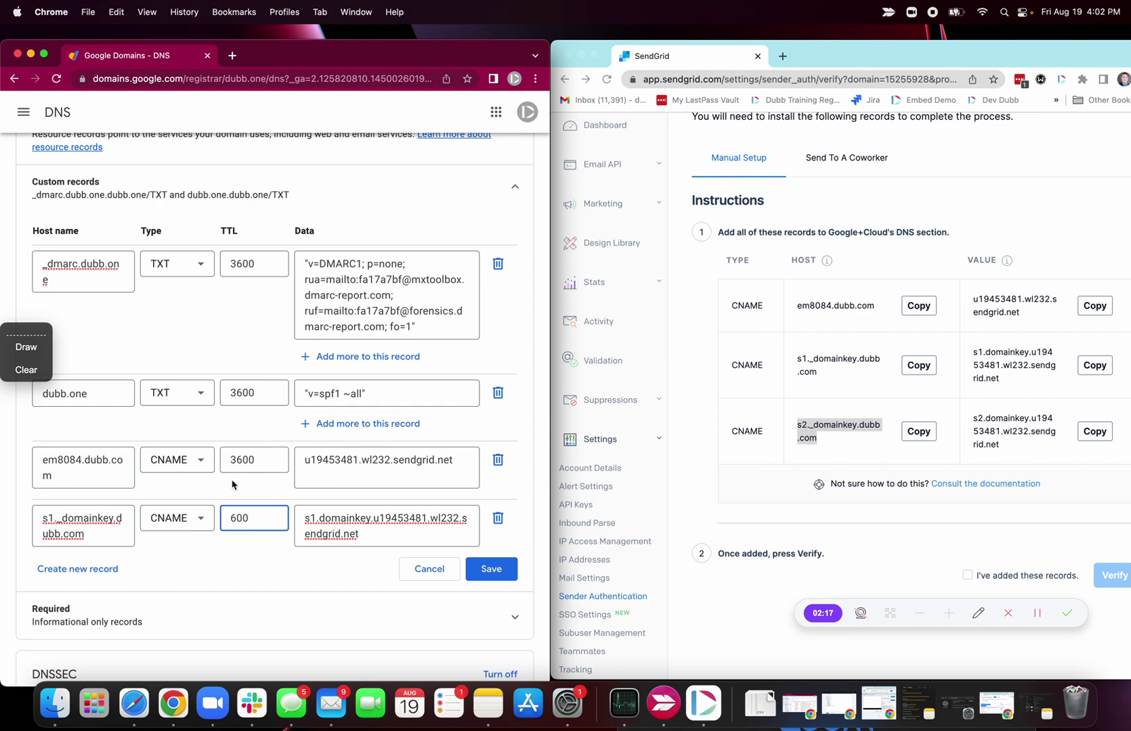
click(490, 569)
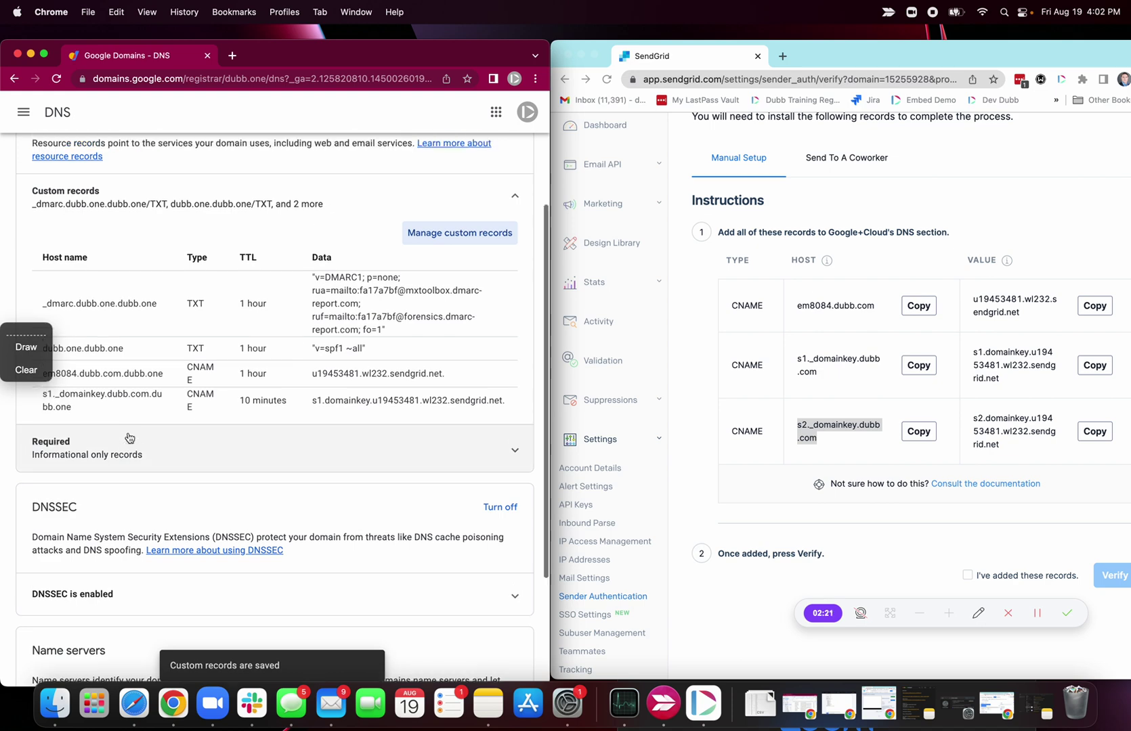
Add another custom record with host s2._domainkey.dubb.com, removing the pasted 'CNAME ' prefix
scroll(129, 437, up, 2)
click(475, 287)
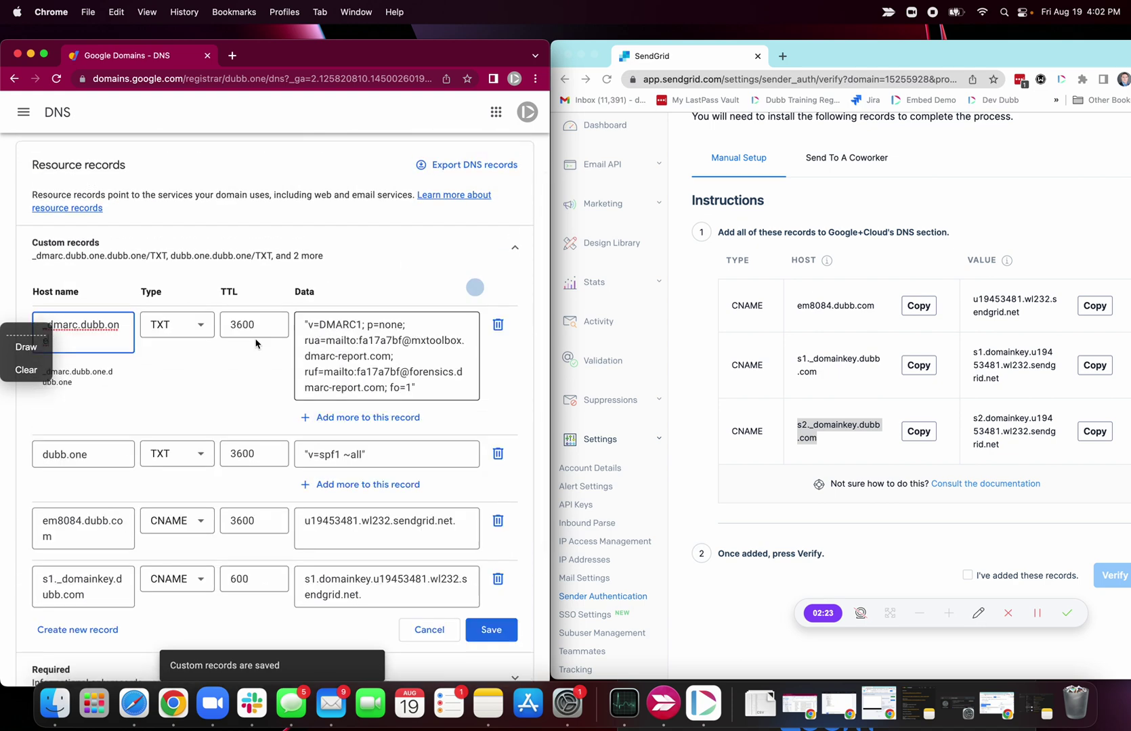
scroll(256, 344, down, 5)
click(77, 466)
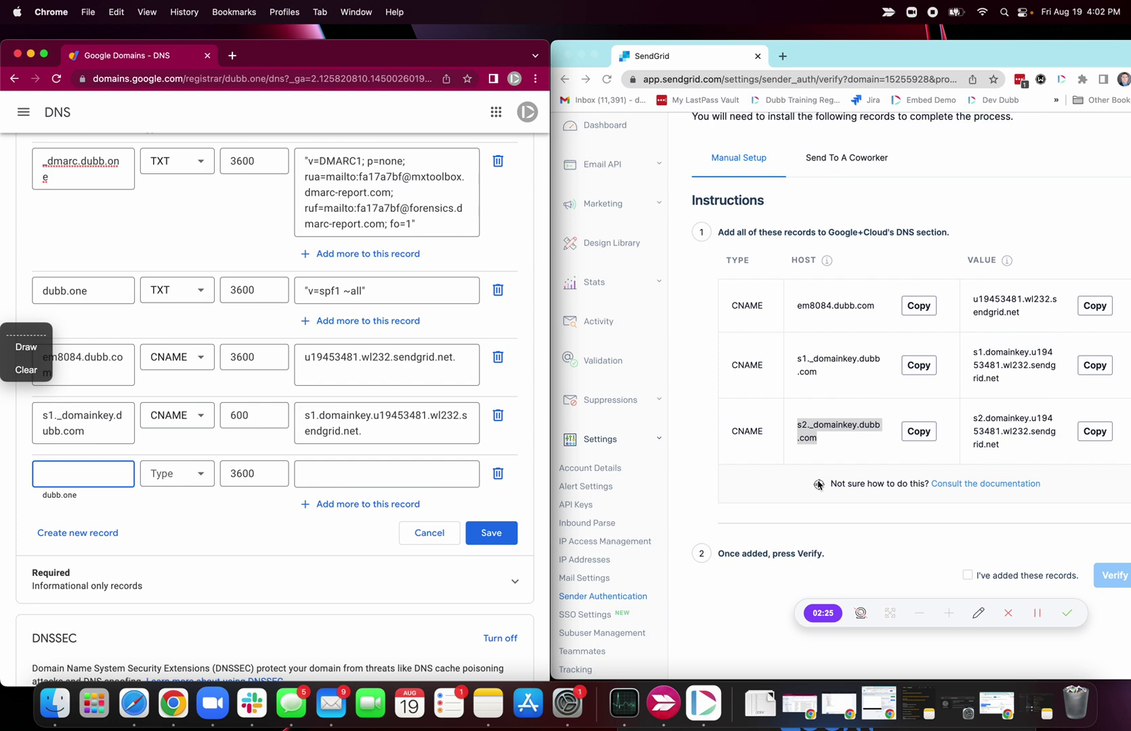
click(732, 305)
drag(725, 364, 865, 365)
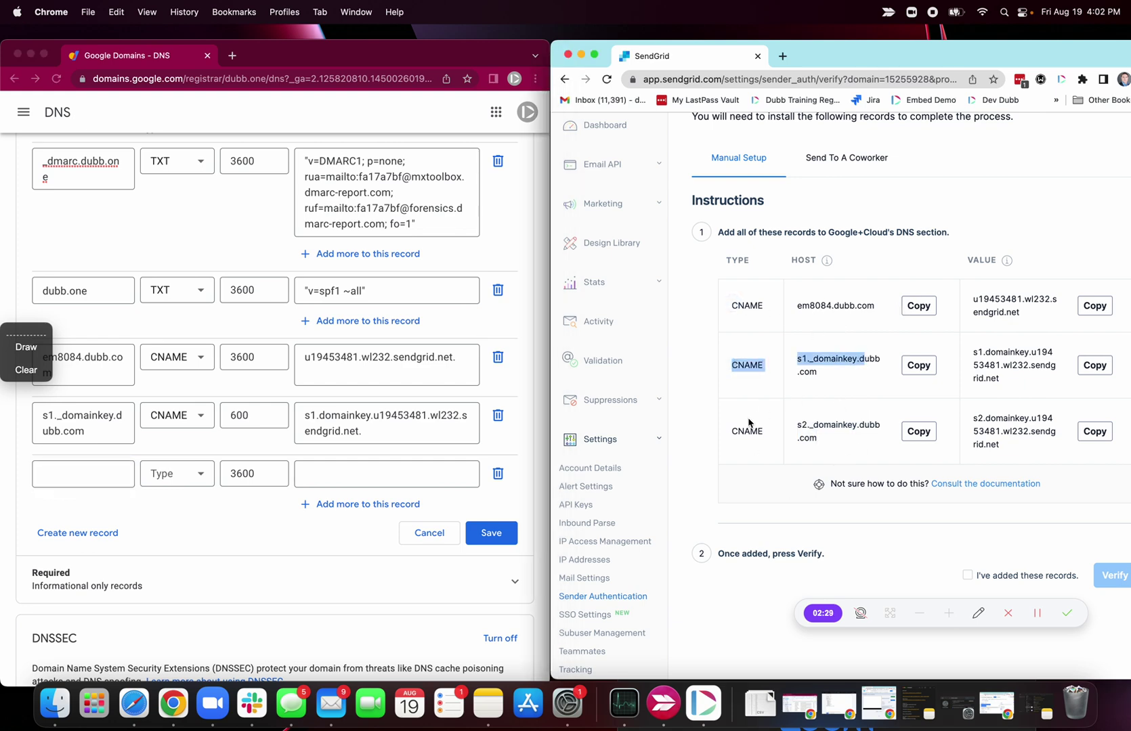
drag(726, 431, 875, 437)
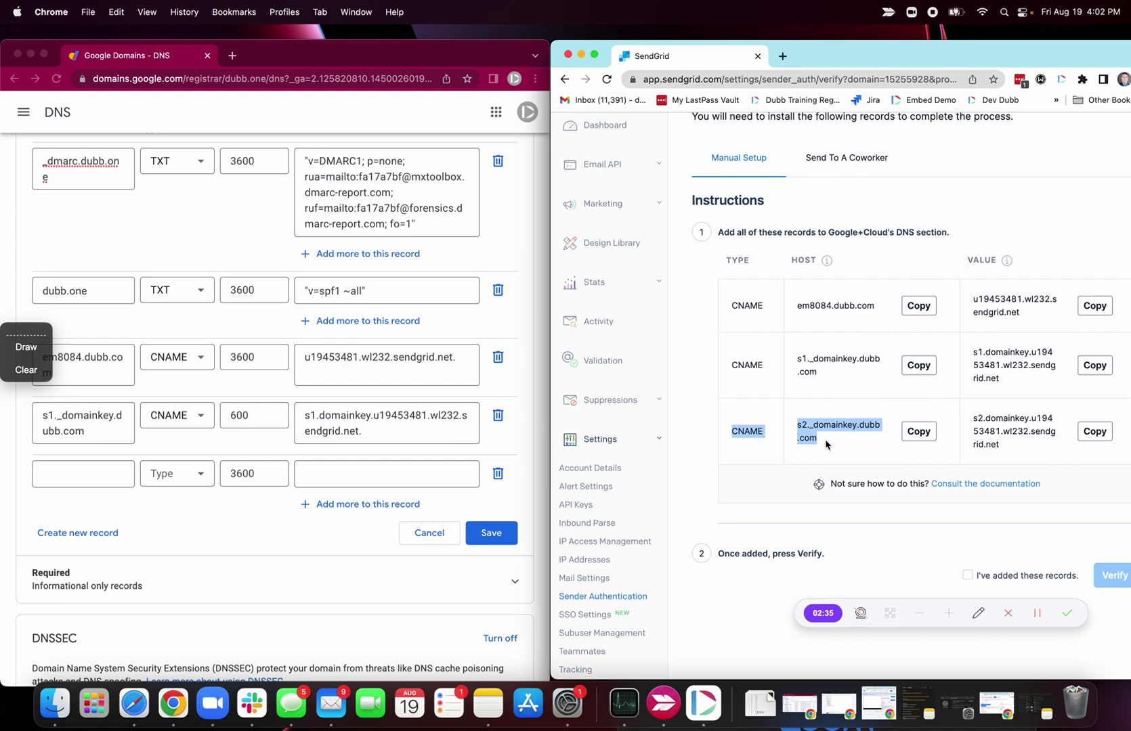
click(84, 476)
key(super+v)
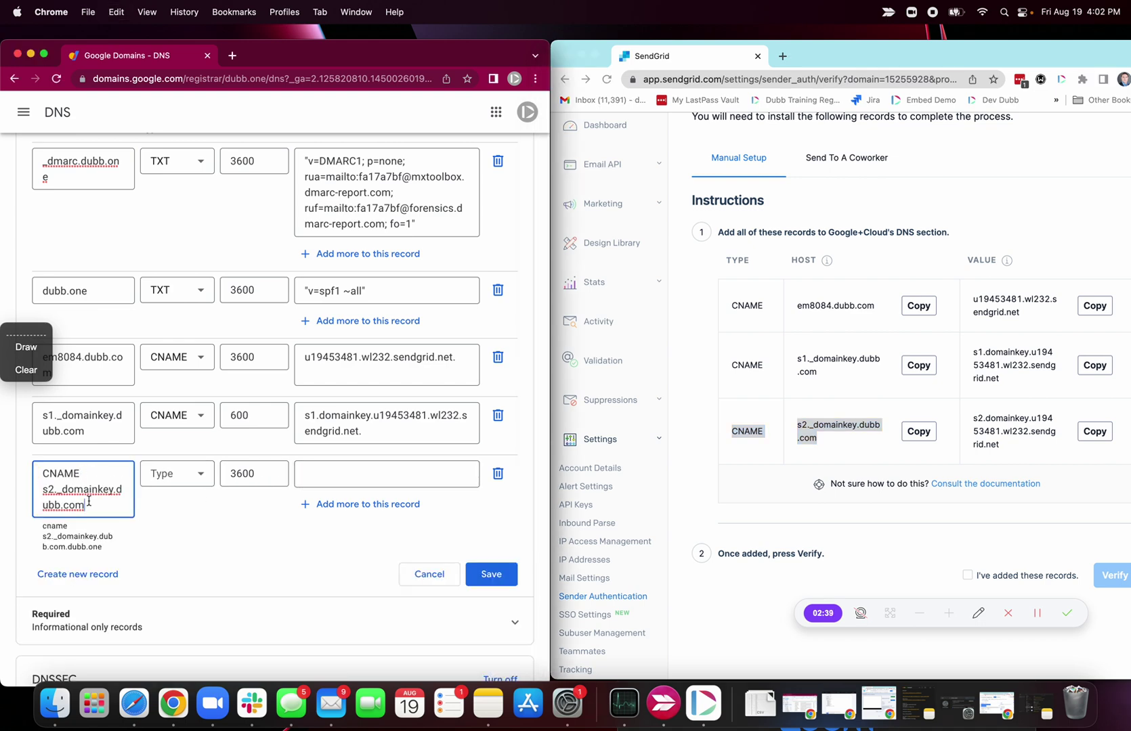
drag(84, 474, 8, 481)
key(BackSpace)
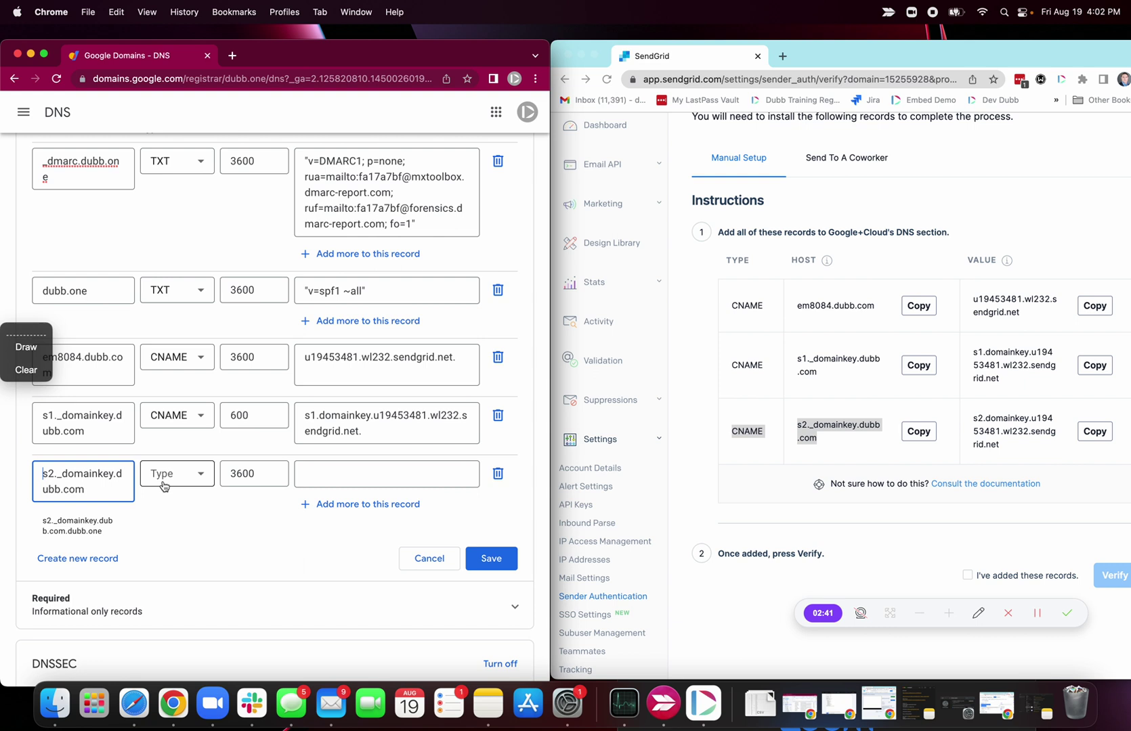
Set its type to CNAME and paste s2.domainkey.u19453481.wl232.sendgrid.net as its data
click(172, 474)
click(173, 604)
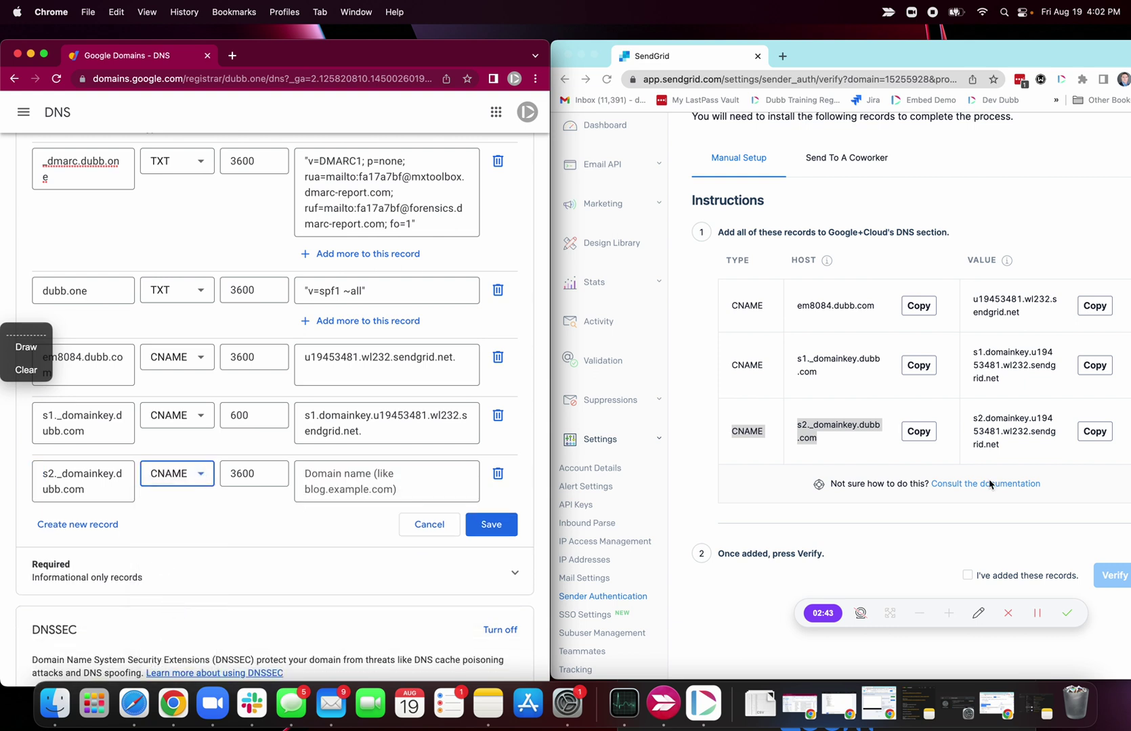
click(1001, 454)
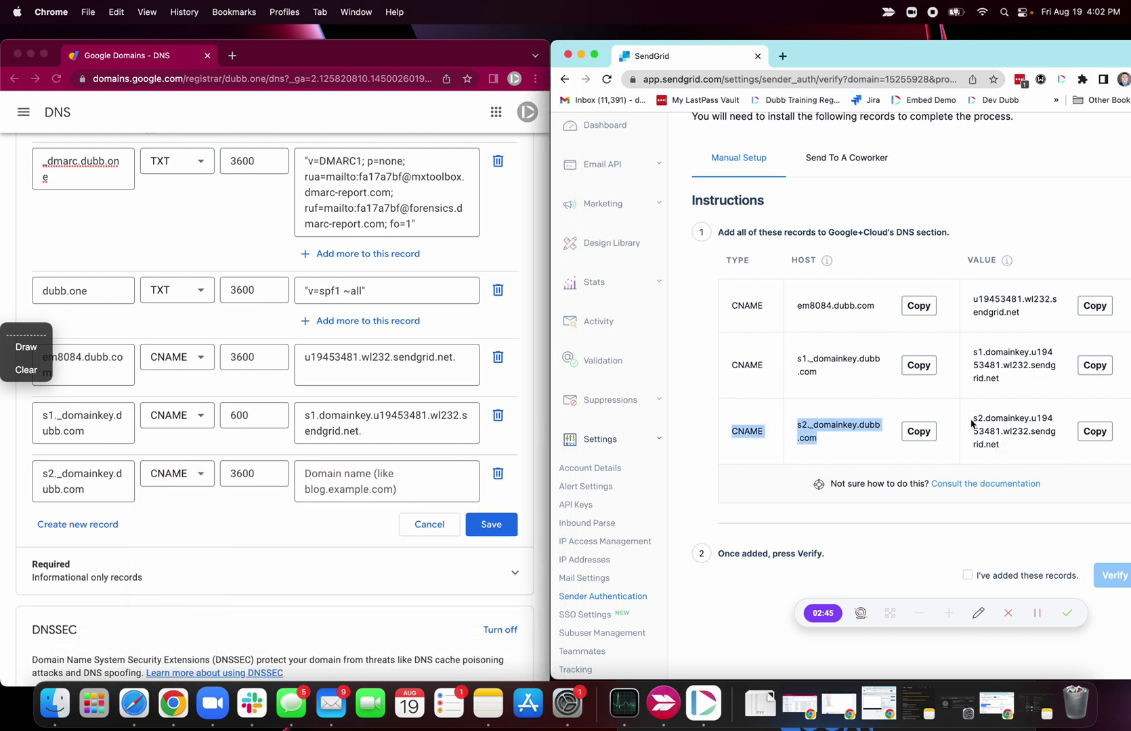
drag(975, 421, 1016, 448)
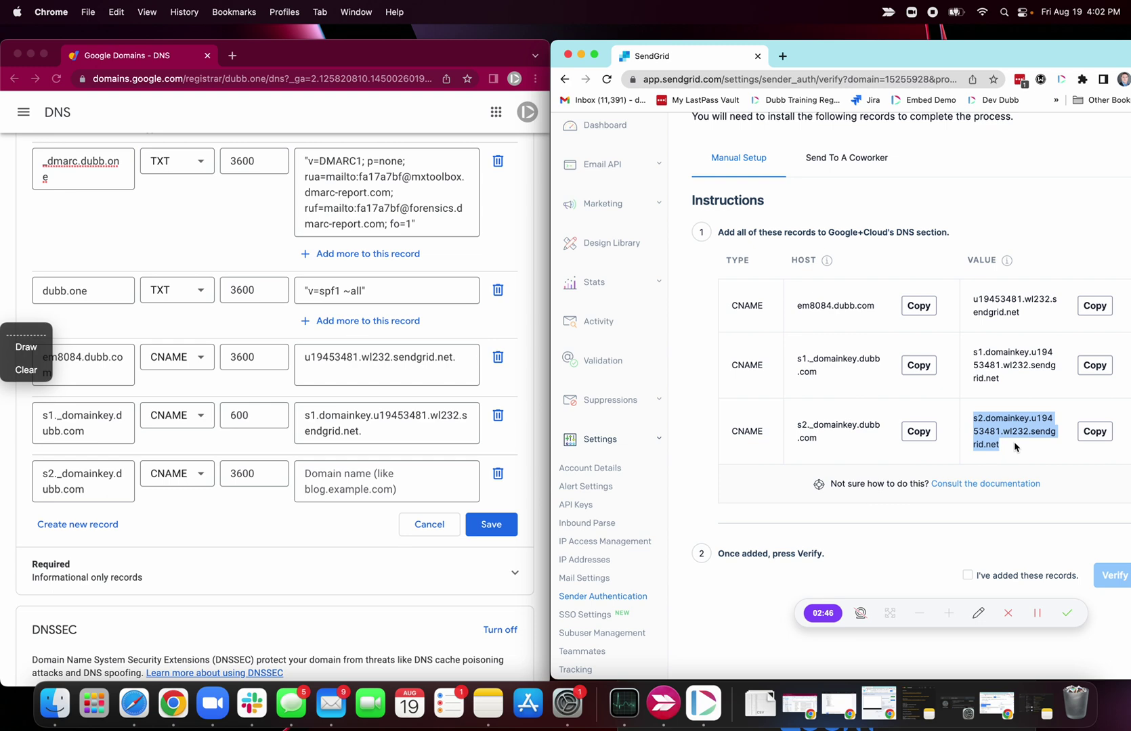
click(1094, 432)
click(332, 472)
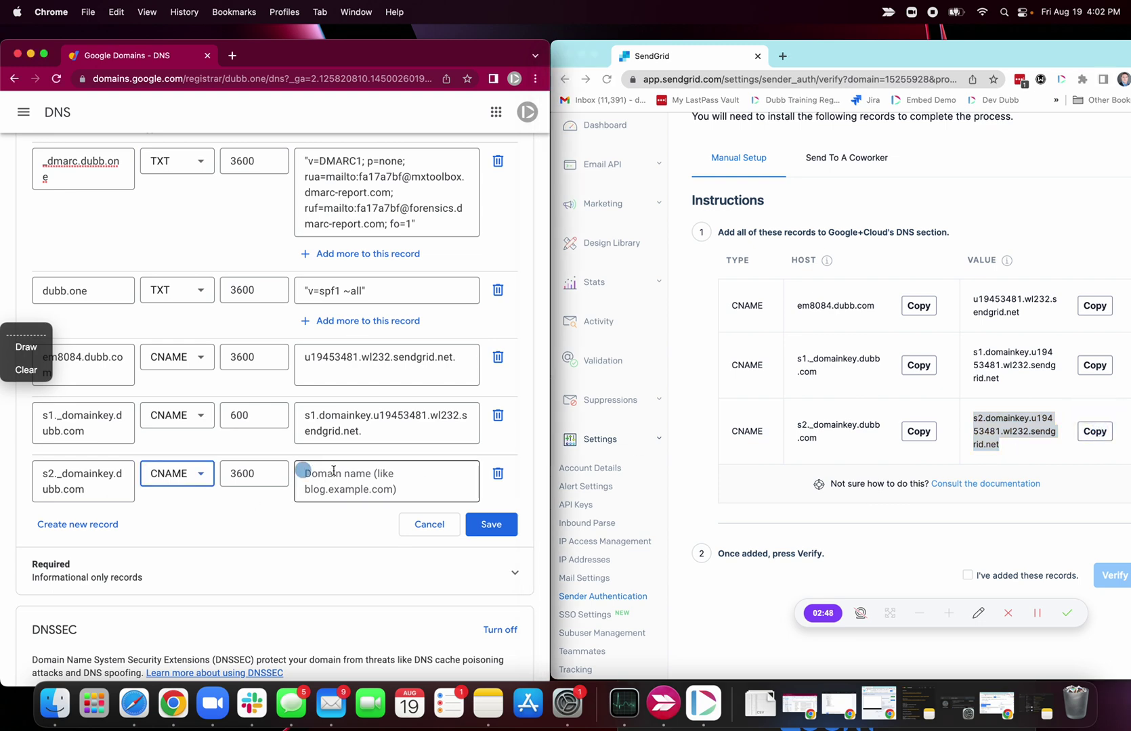
key(super+v)
Set the s2 and em8084 record TTLs to 10 minutes and save the custom records
click(259, 473)
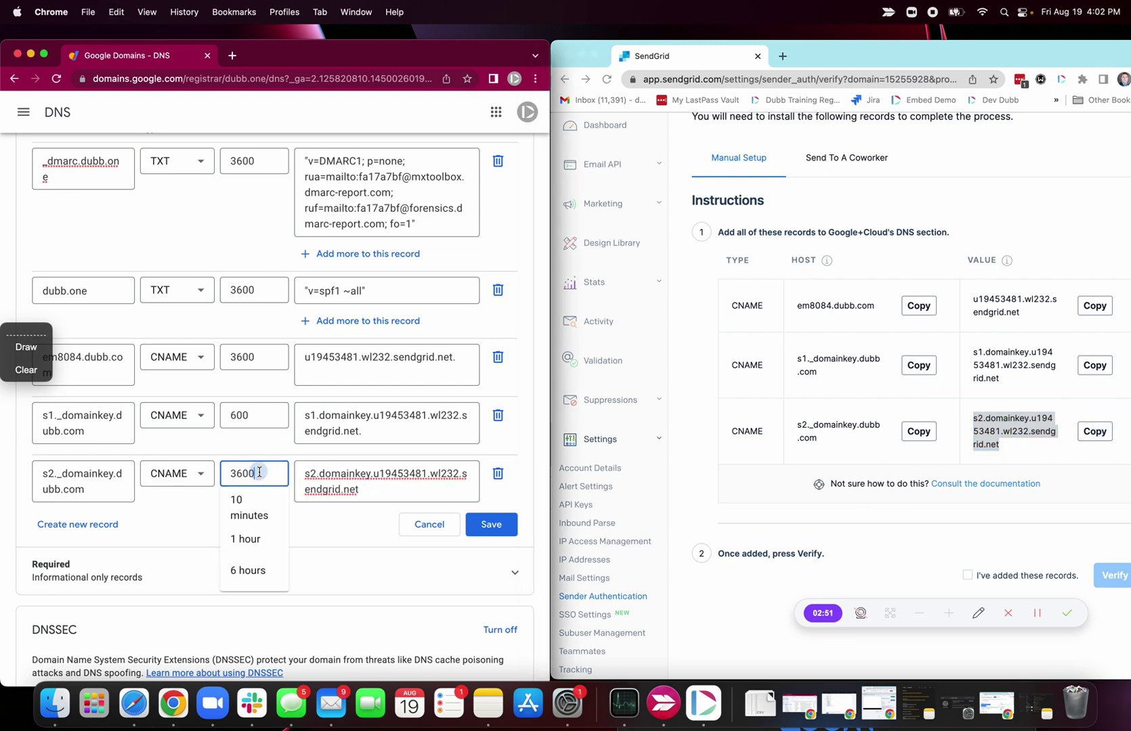
click(248, 514)
click(260, 357)
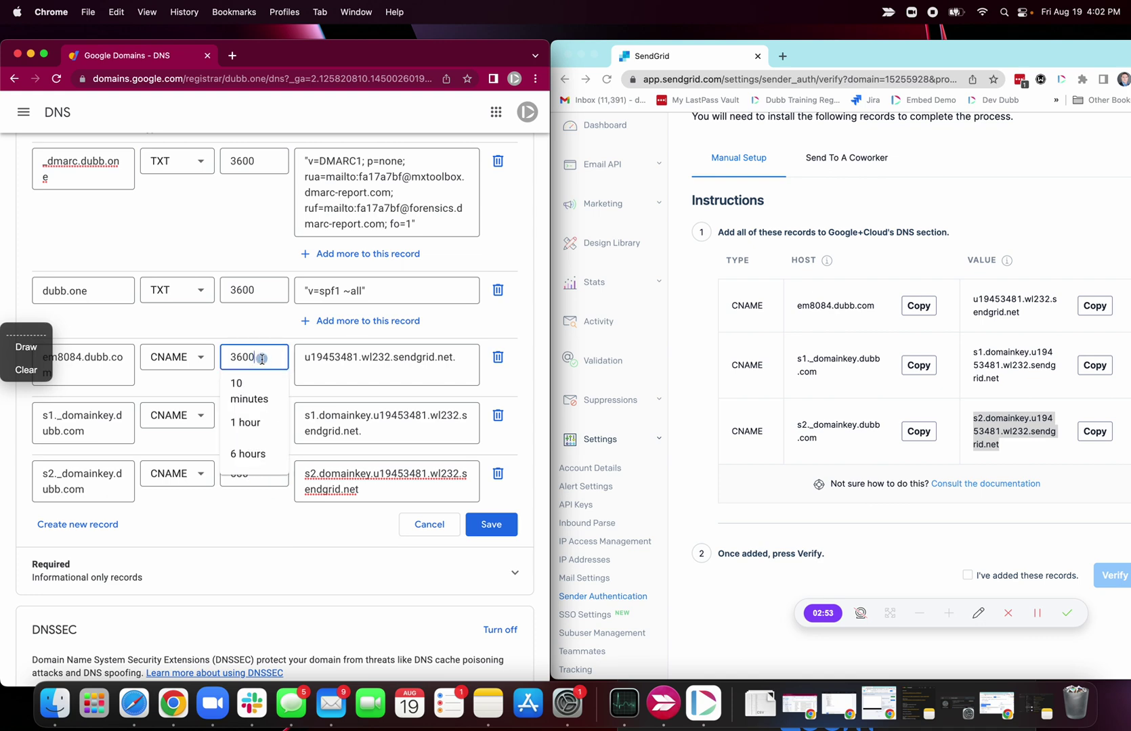
click(245, 393)
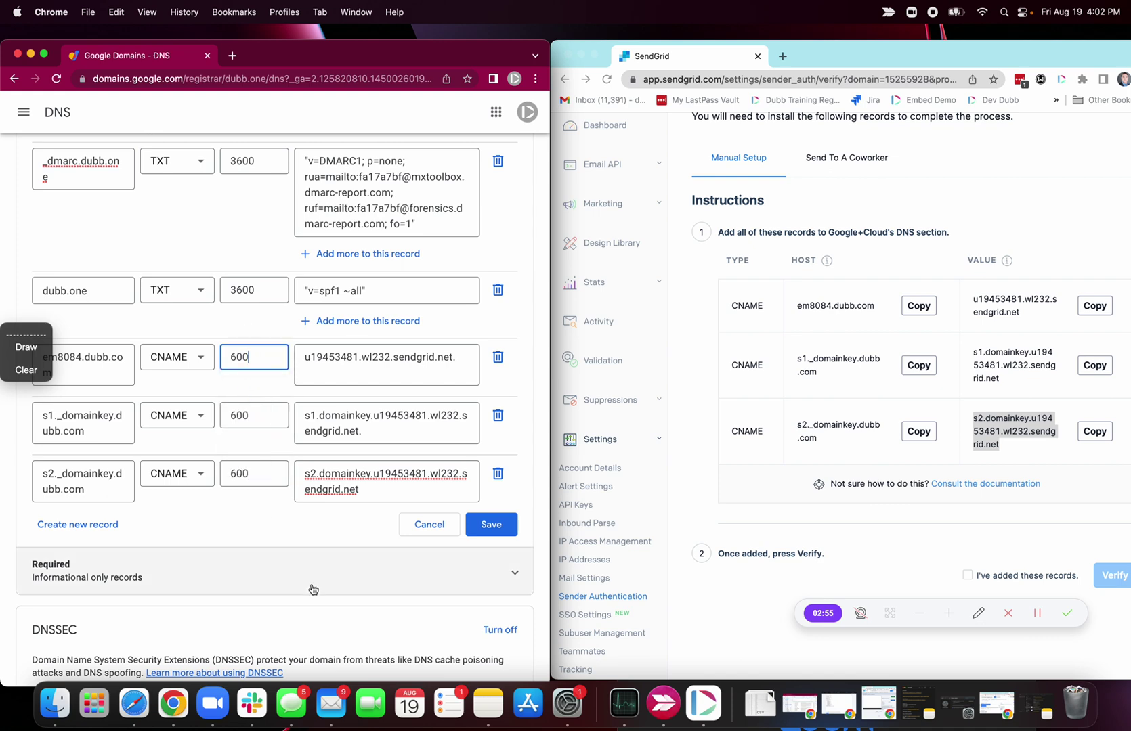
click(482, 522)
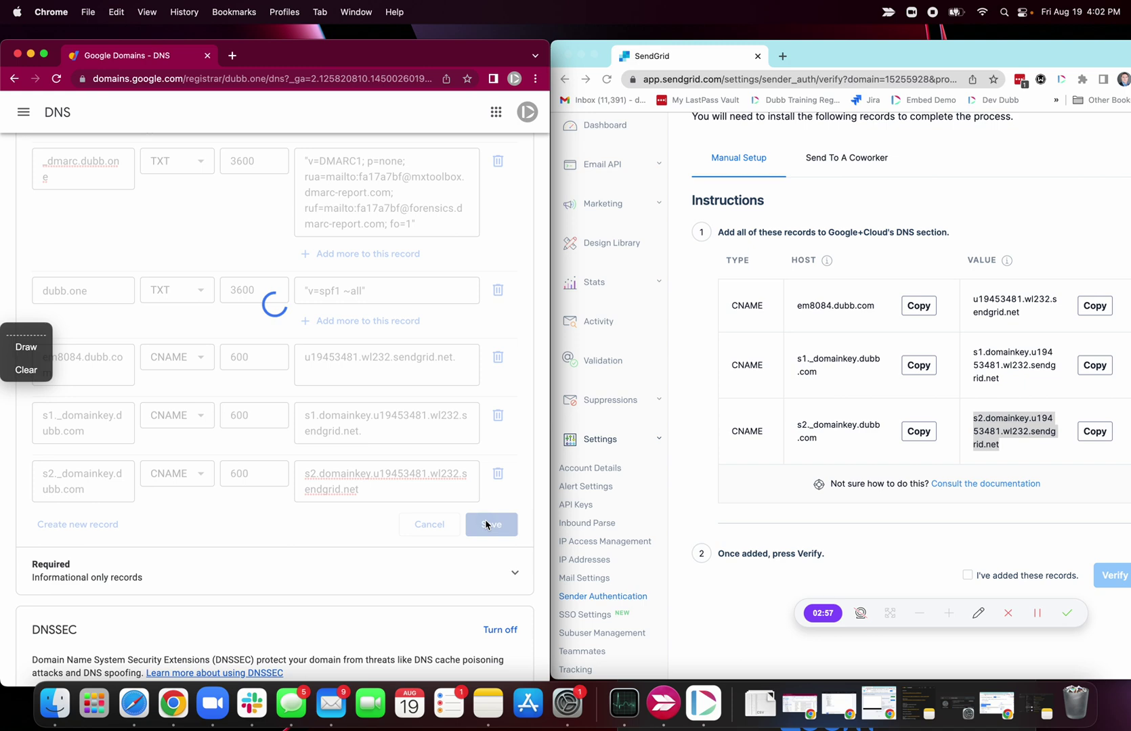
scroll(274, 334, up, 1)
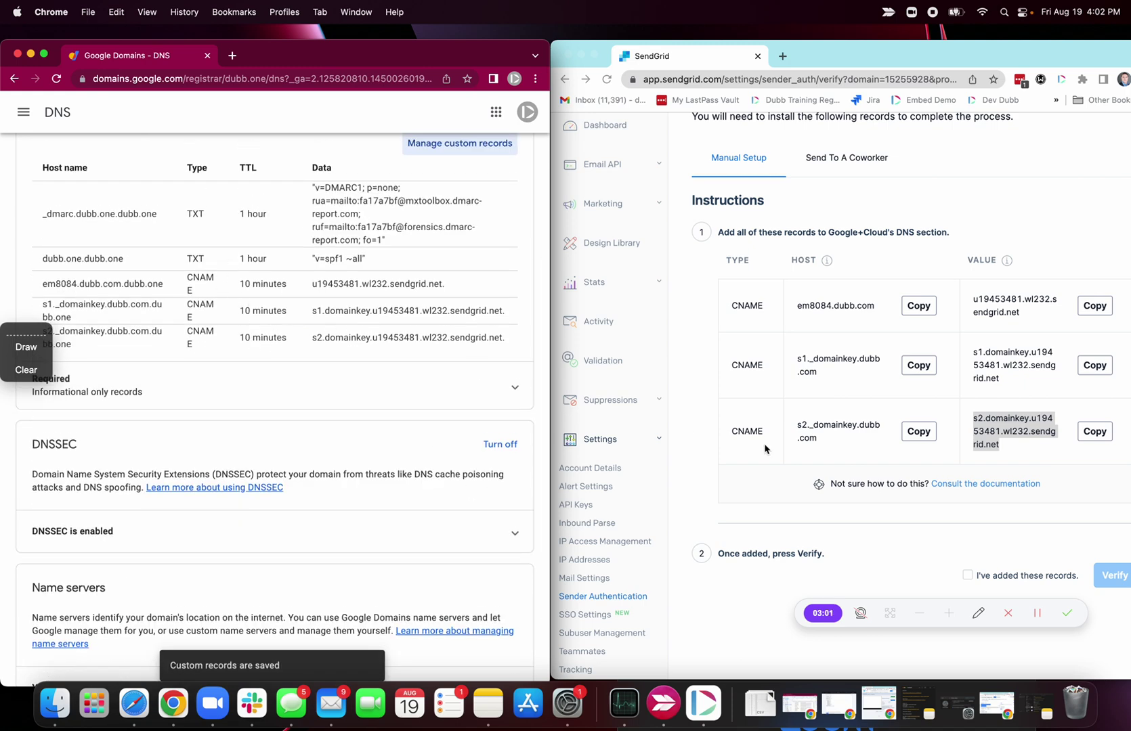
click(966, 576)
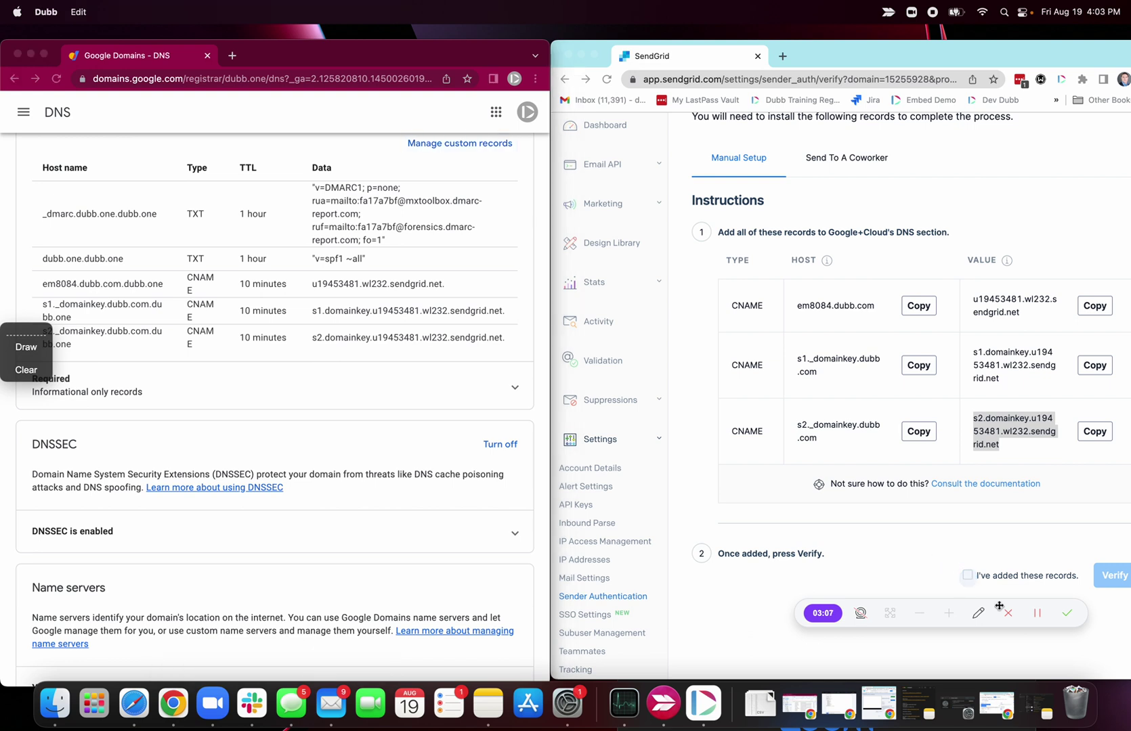
click(1036, 612)
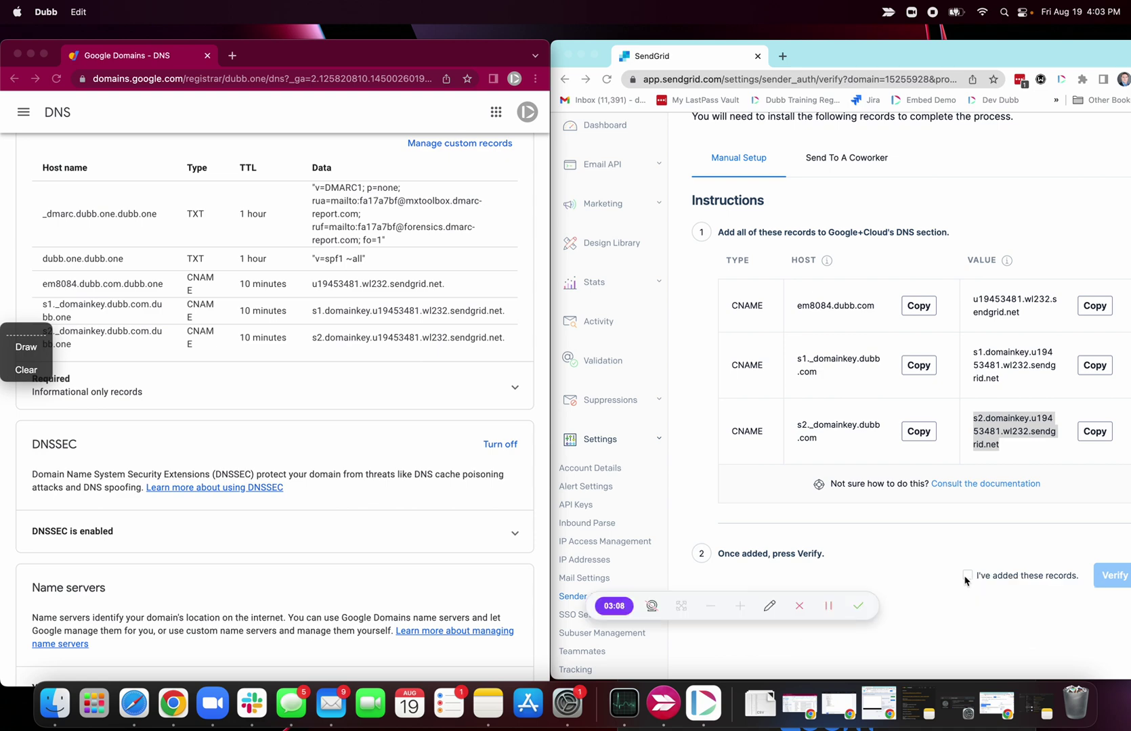
Tick 'I've added these records.', run Verify, and review the three CNAME validation errors
click(967, 579)
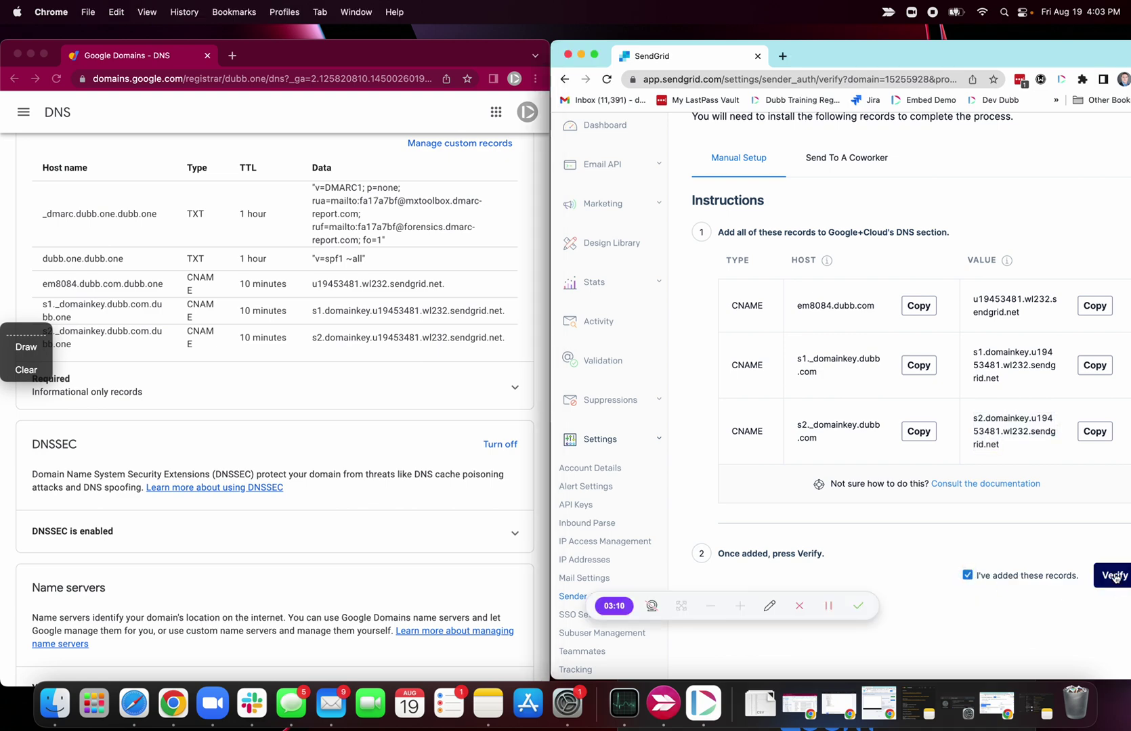
click(1114, 577)
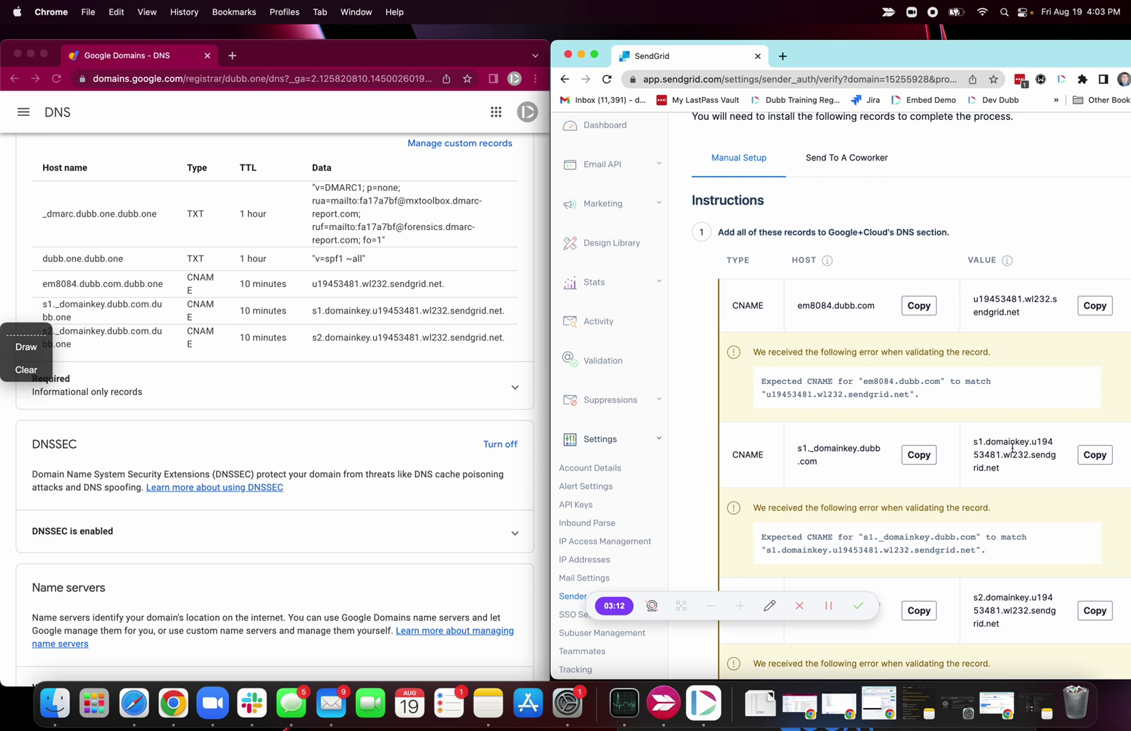
scroll(909, 444, down, 5)
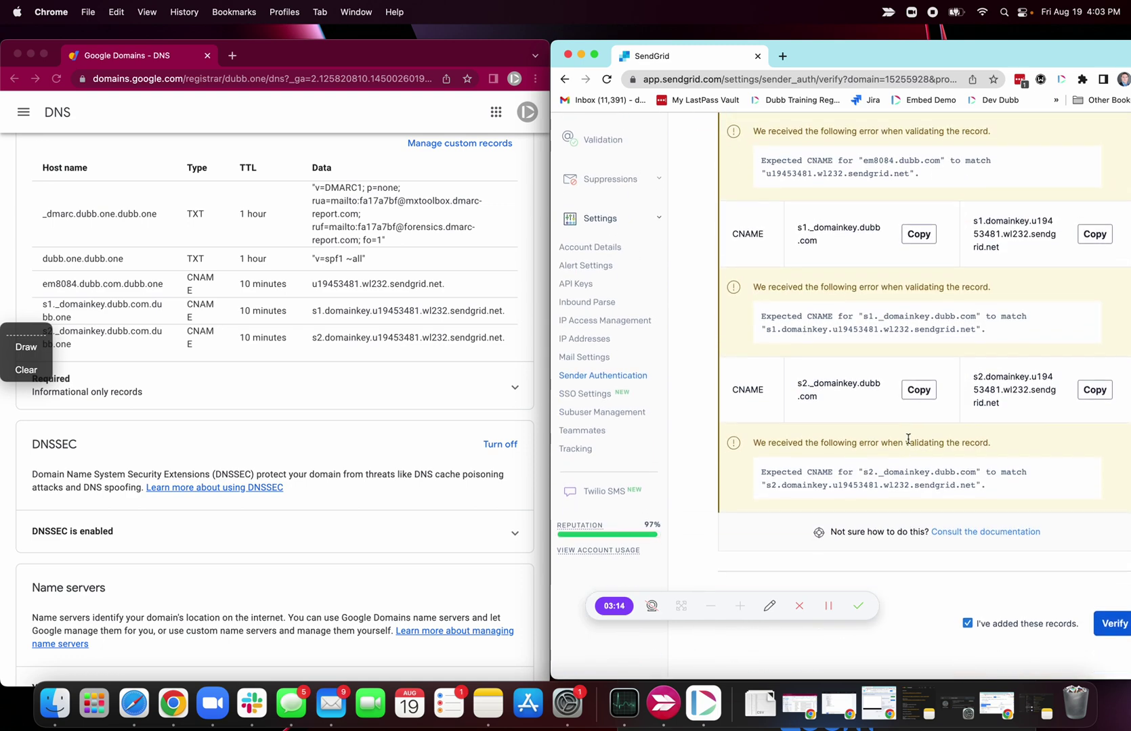
scroll(946, 387, up, 1)
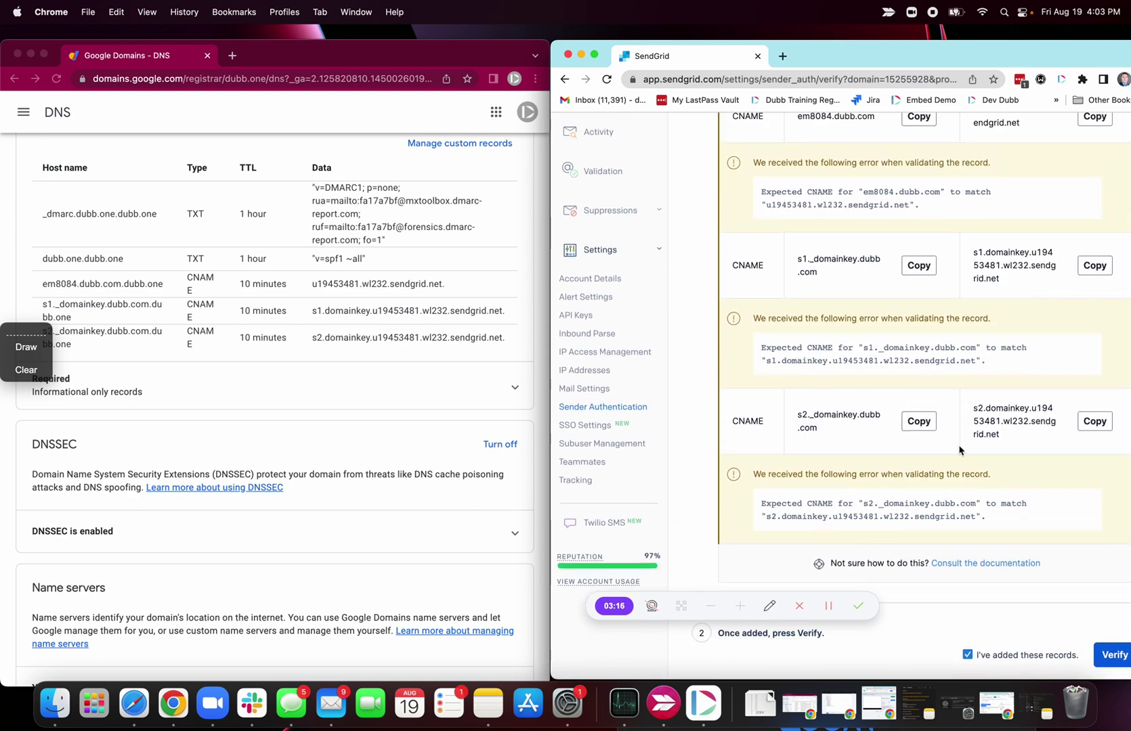
scroll(941, 440, up, 5)
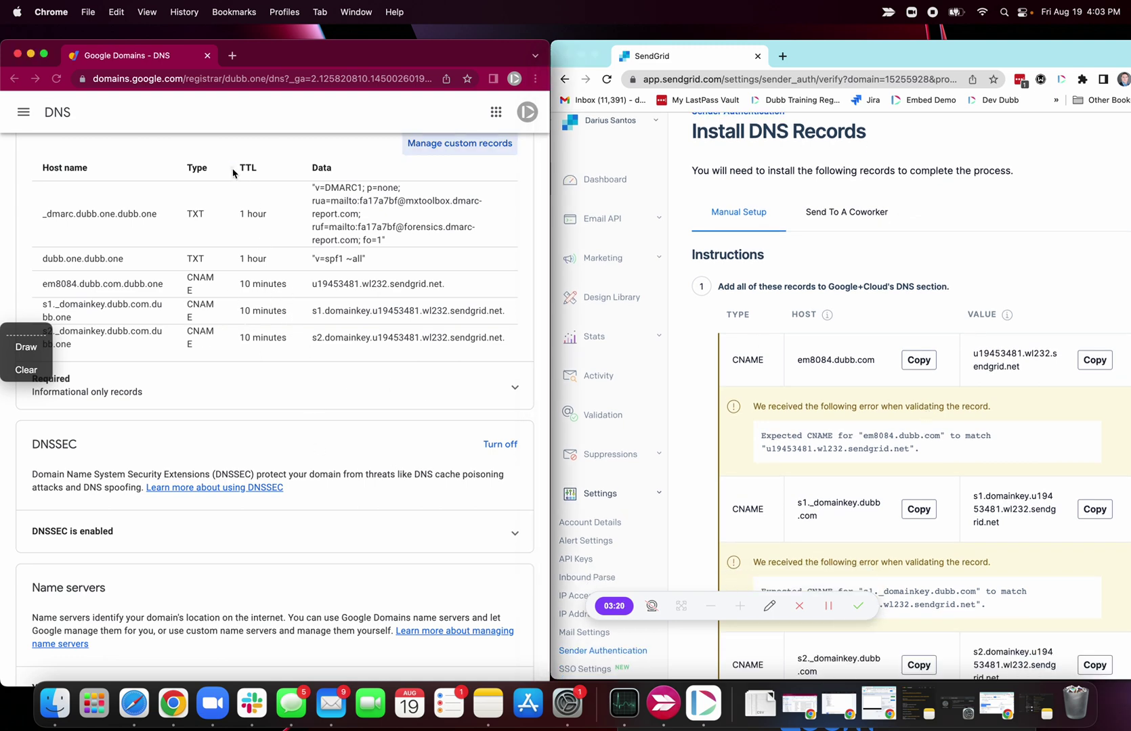
click(827, 606)
click(827, 606)
scroll(753, 429, down, 3)
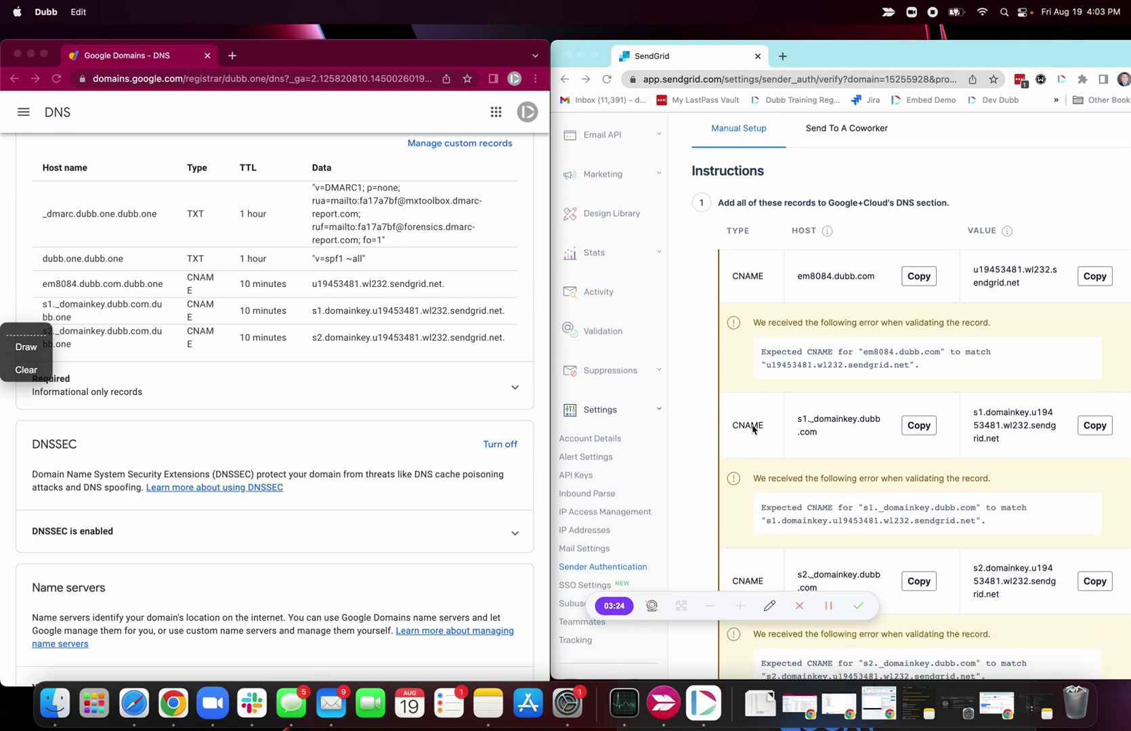
scroll(753, 428, down, 1)
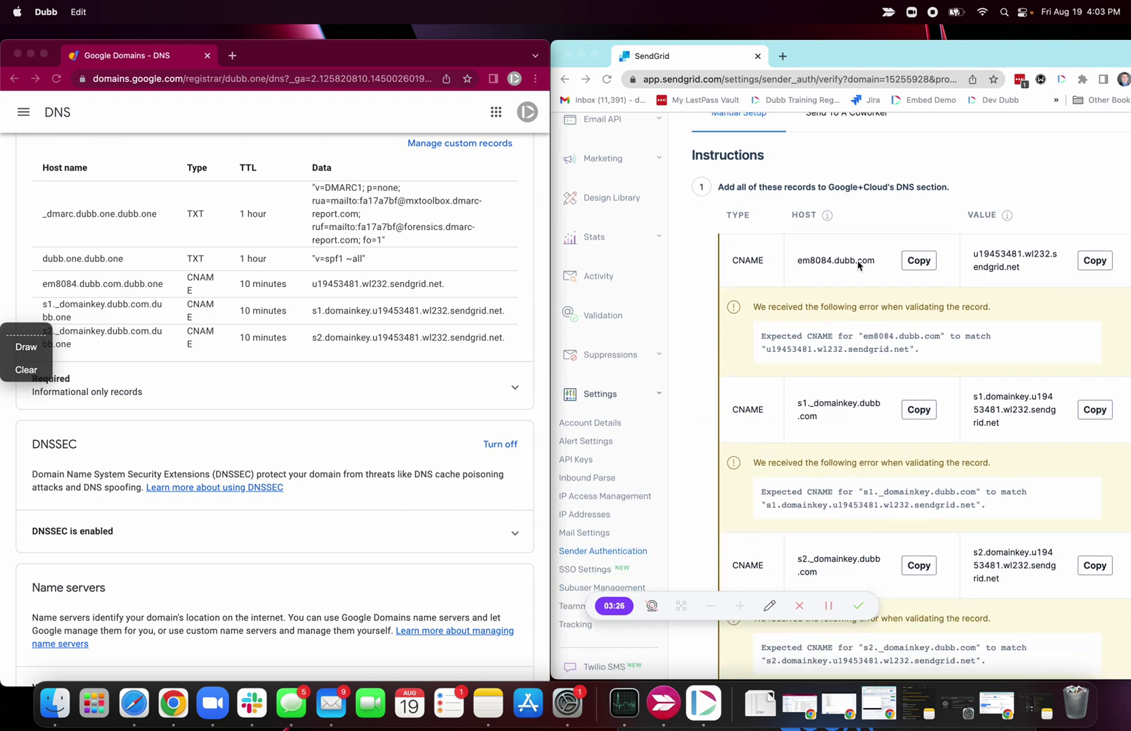